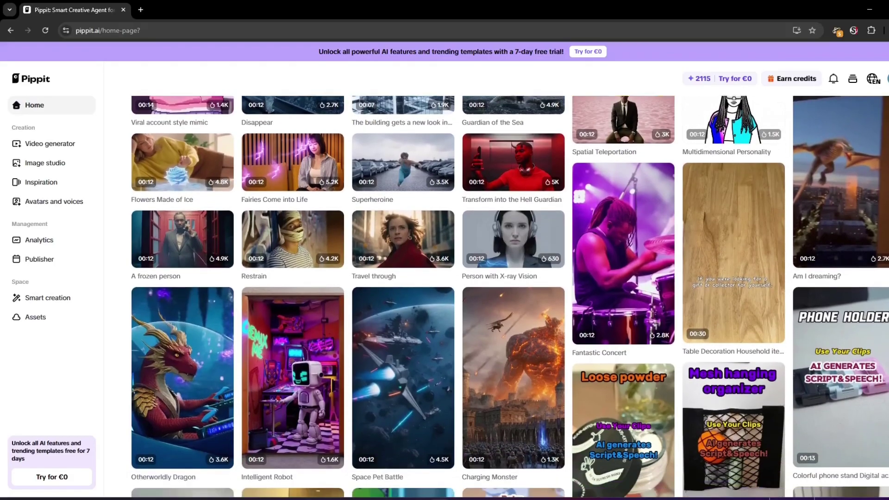
Preview the Santa hugs, hoodie and Snack recommendation templates from the Trending grid
{"action": "scroll", "coordinate": [510, 296], "scroll_direction": "down", "scroll_amount": 5}
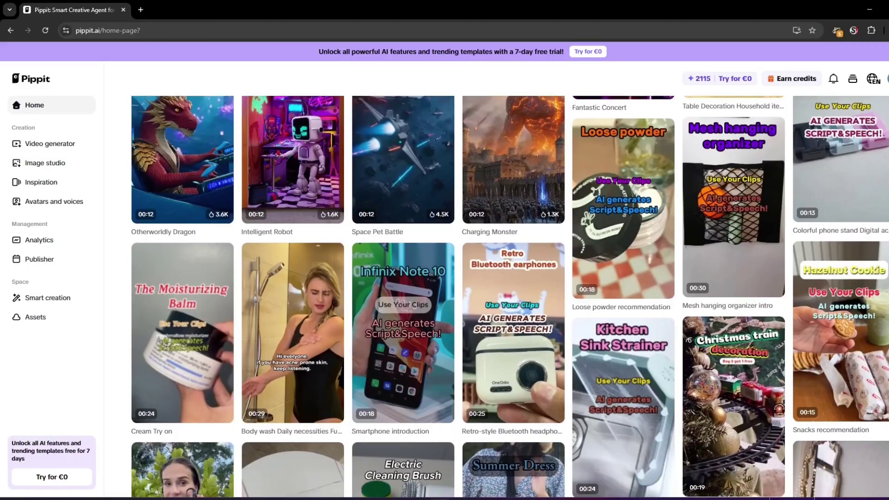
{"action": "scroll", "coordinate": [533, 276], "scroll_direction": "down", "scroll_amount": 2}
{"action": "left_click", "coordinate": [532, 277]}
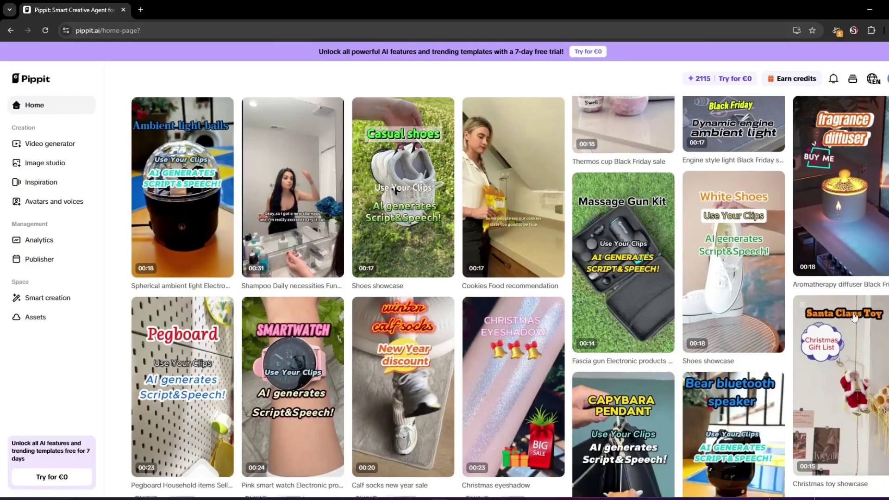
{"action": "scroll", "coordinate": [791, 337], "scroll_direction": "down", "scroll_amount": 4}
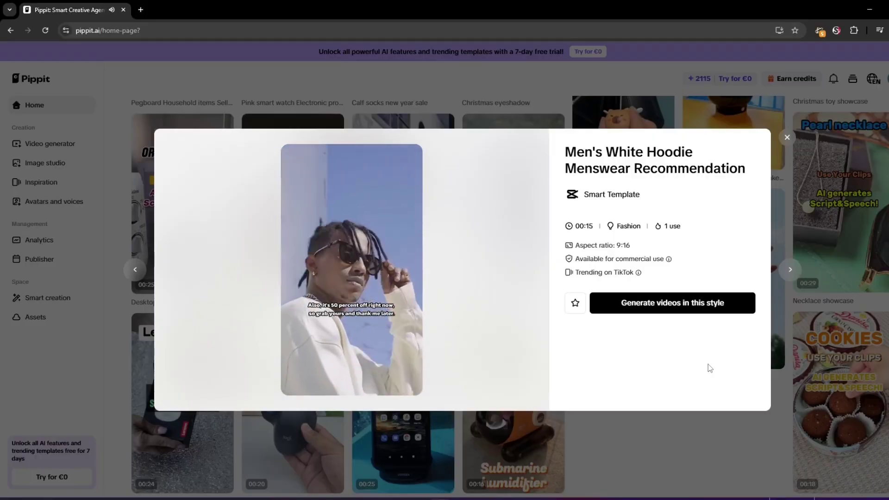
{"action": "left_click", "coordinate": [787, 137]}
{"action": "scroll", "coordinate": [791, 373], "scroll_direction": "down", "scroll_amount": 5}
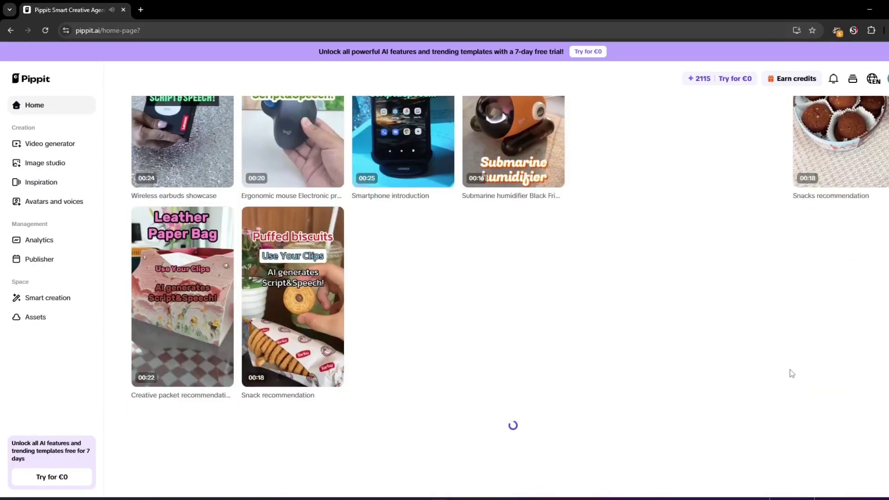
{"action": "left_click", "coordinate": [792, 374]}
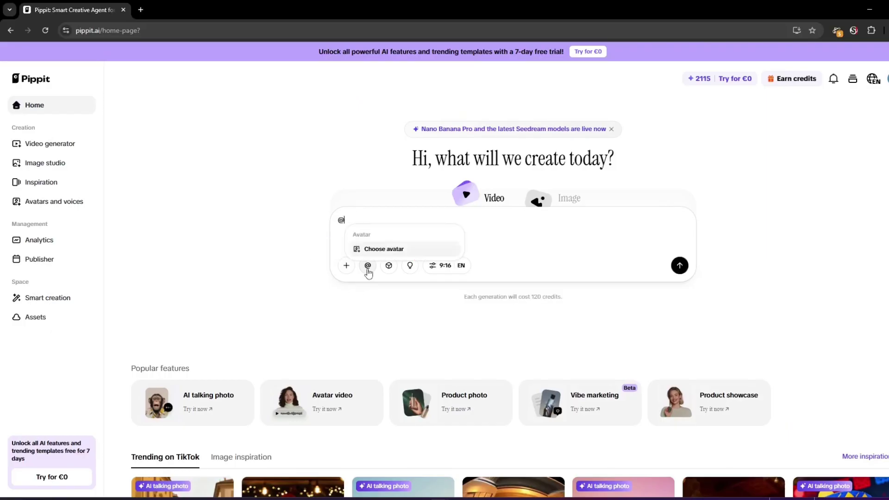
Open Choose avatar and browse the Recommended avatars and My avatars lists
{"action": "left_click", "coordinate": [376, 249]}
{"action": "scroll", "coordinate": [606, 250], "scroll_direction": "down", "scroll_amount": 10}
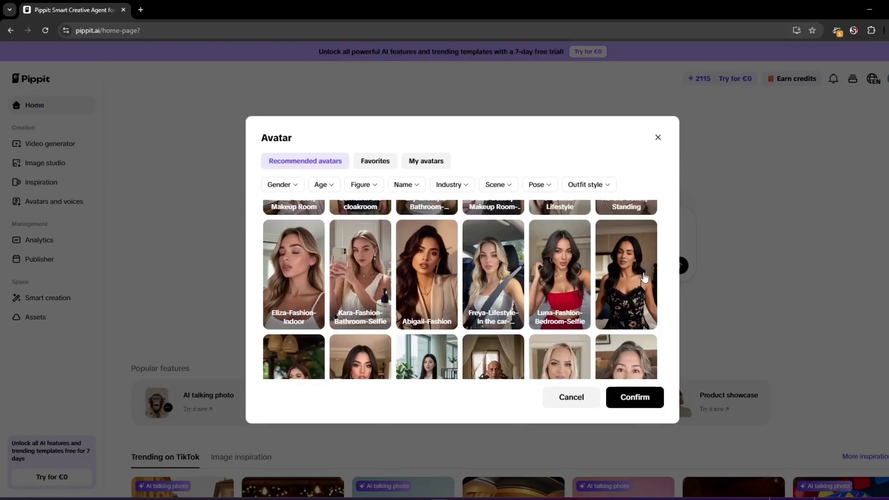
{"action": "scroll", "coordinate": [606, 250], "scroll_direction": "up", "scroll_amount": 8}
{"action": "scroll", "coordinate": [606, 250], "scroll_direction": "up", "scroll_amount": 3}
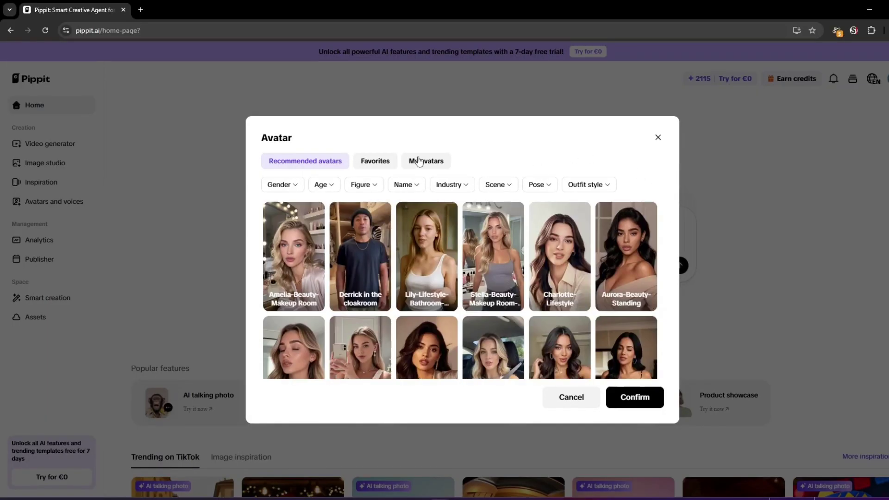
{"action": "left_click", "coordinate": [426, 161]}
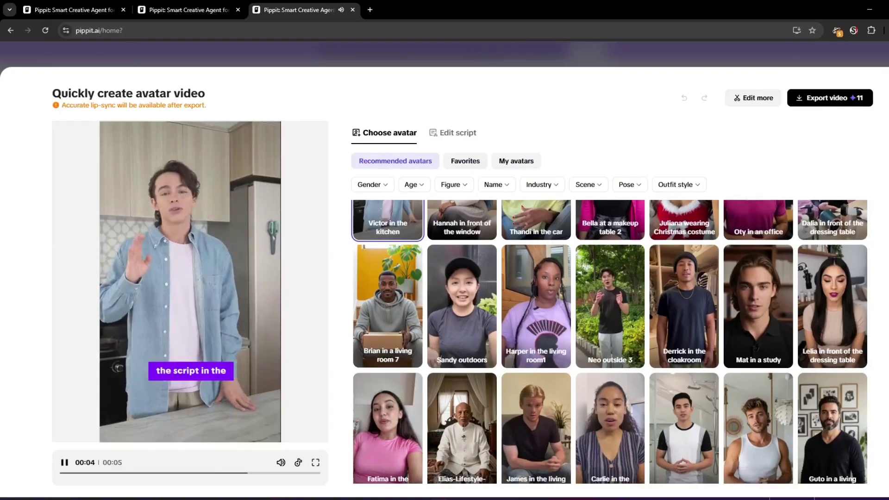
{"action": "scroll", "coordinate": [875, 276], "scroll_direction": "down", "scroll_amount": 10}
{"action": "scroll", "coordinate": [881, 170], "scroll_direction": "up", "scroll_amount": 2}
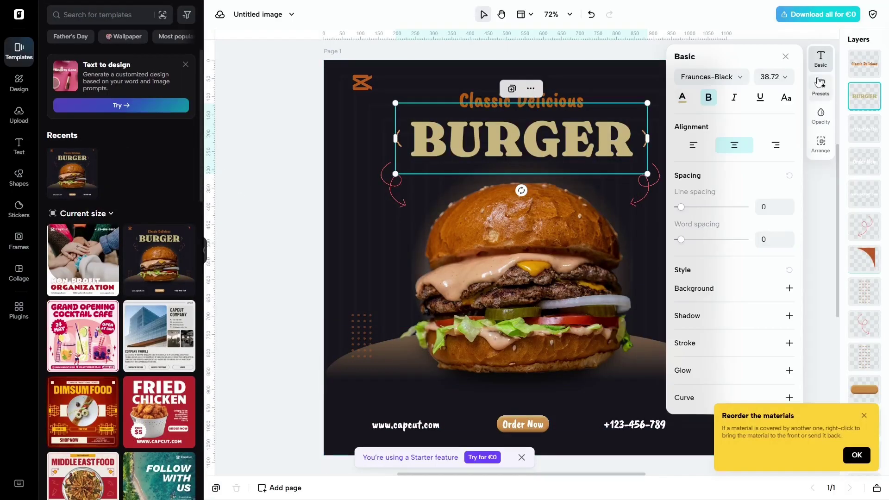
Place the burger poster template and add the GAME ON text style to it
{"action": "left_click", "coordinate": [531, 280]}
{"action": "left_click", "coordinate": [542, 425]}
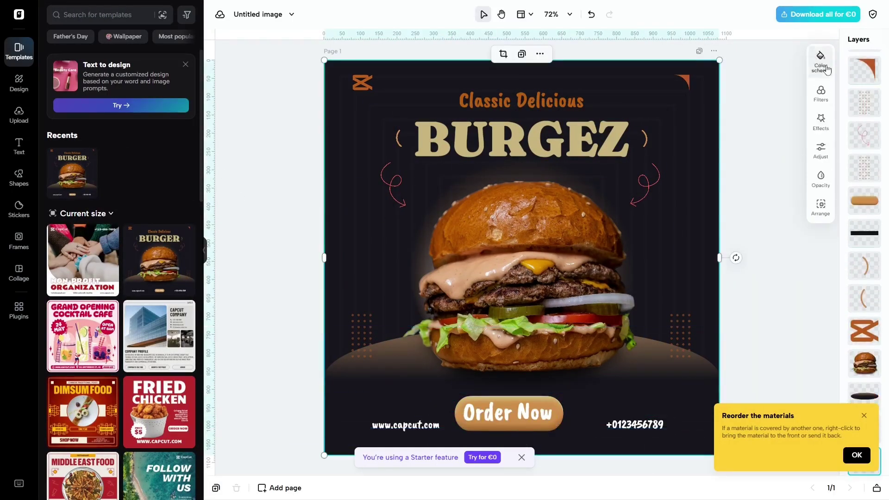
{"action": "left_click", "coordinate": [797, 322]}
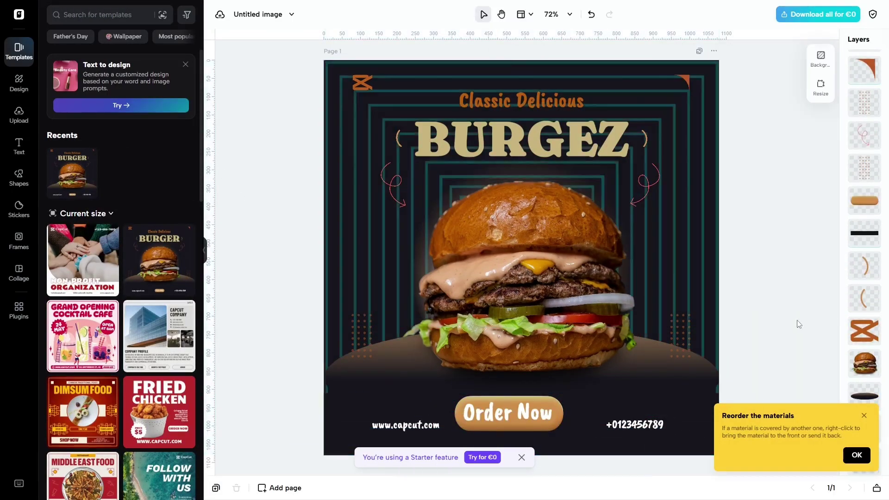
{"action": "left_click", "coordinate": [18, 146]}
{"action": "scroll", "coordinate": [126, 224], "scroll_direction": "down", "scroll_amount": 5}
{"action": "scroll", "coordinate": [126, 223], "scroll_direction": "down", "scroll_amount": 5}
{"action": "left_click", "coordinate": [82, 45]}
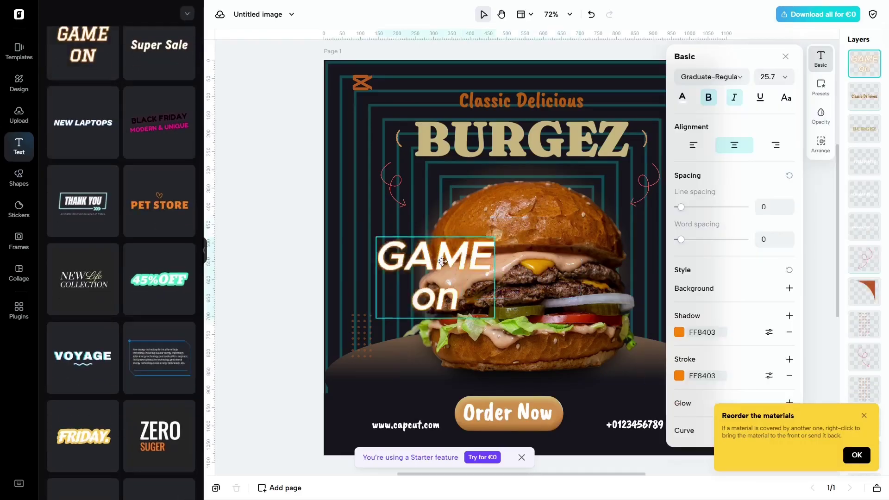
Change the text to '2x1 OFFER' and paste a copy to the right of the burger
{"action": "double_click", "coordinate": [435, 278]}
{"action": "type", "text": "2x1 OFFER"}
{"action": "left_click", "coordinate": [764, 232]}
{"action": "key", "text": "ctrl+v"}
{"action": "left_click_drag", "start_coordinate": [384, 271], "coordinate": [669, 281]}
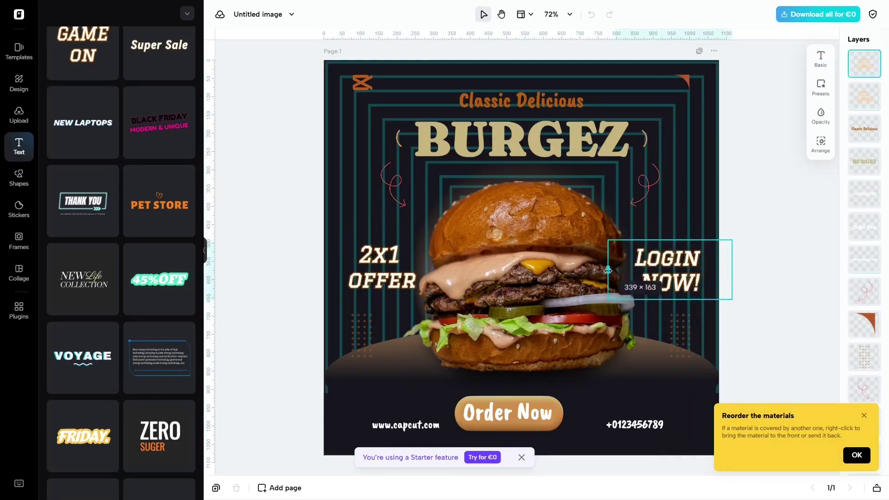
{"action": "left_click", "coordinate": [816, 279]}
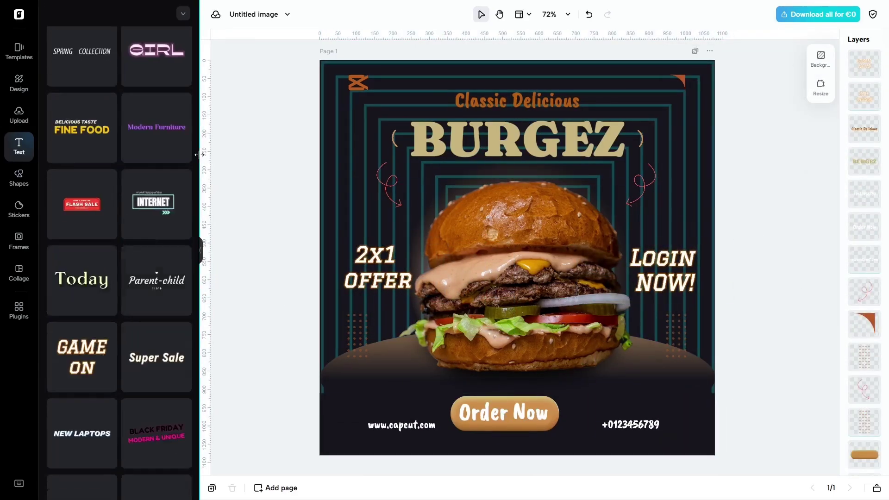
Apply a green colour theme and bold sans font pairing, then add an arrow shape
{"action": "left_click", "coordinate": [18, 83]}
{"action": "left_click", "coordinate": [219, 185]}
{"action": "scroll", "coordinate": [219, 185], "scroll_direction": "down", "scroll_amount": 1}
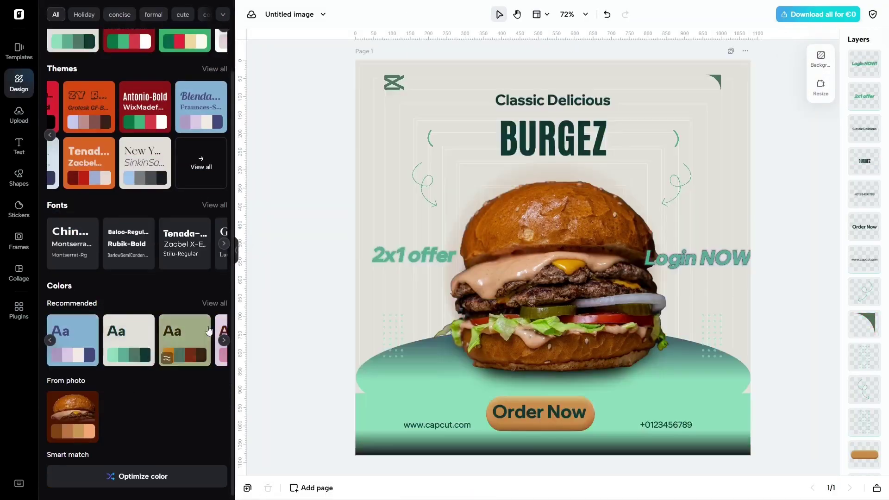
{"action": "left_click", "coordinate": [70, 240]}
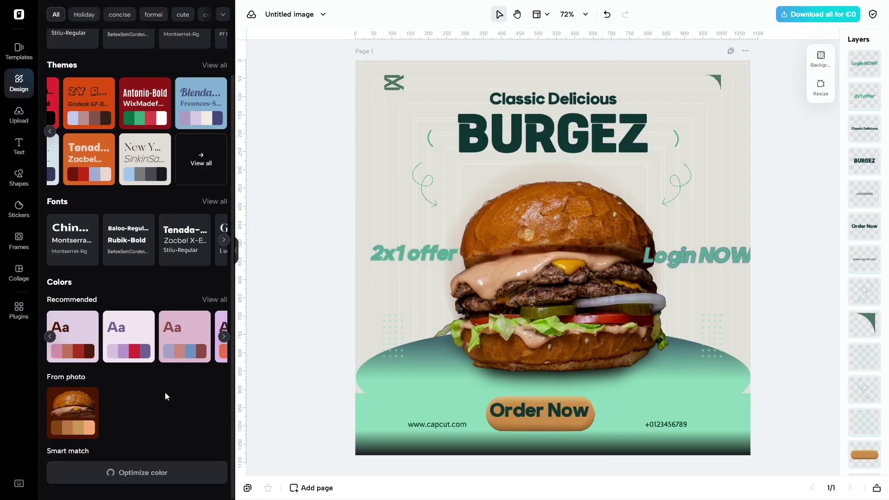
{"action": "left_click", "coordinate": [19, 176]}
{"action": "left_click", "coordinate": [113, 214]}
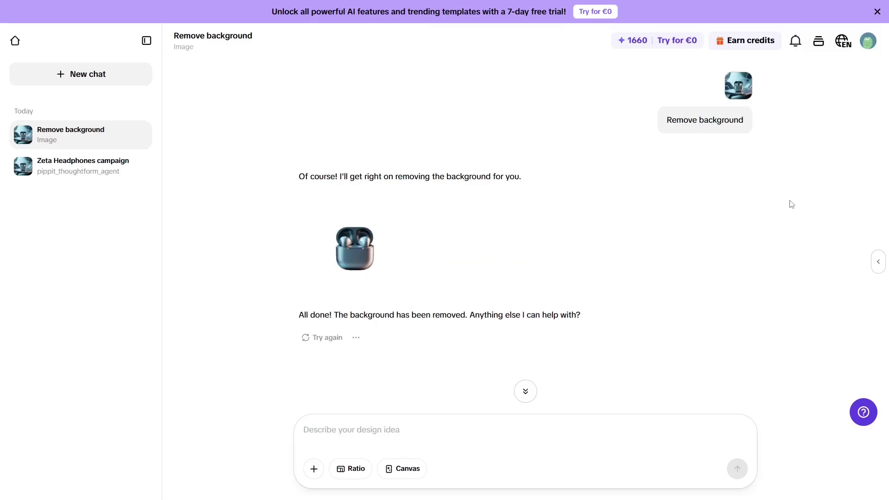
Download the earbuds image without the Pippit watermark and play the 5-second animation
{"action": "left_click", "coordinate": [740, 87]}
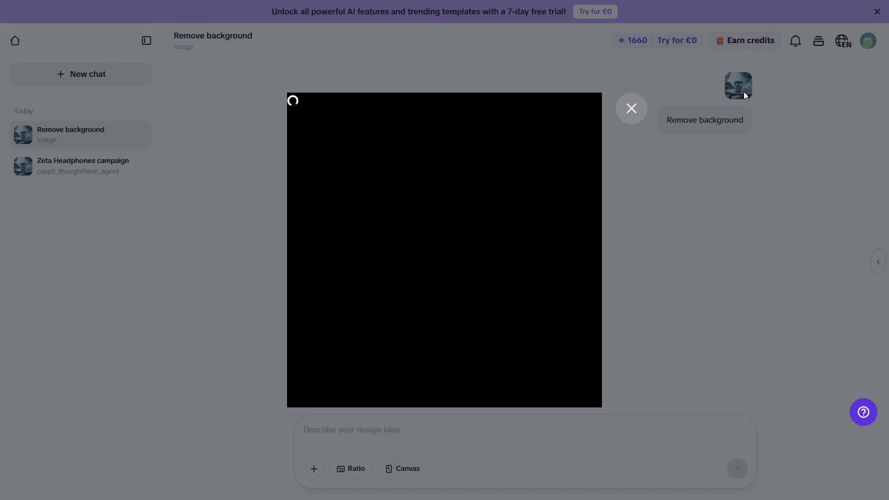
{"action": "left_click", "coordinate": [729, 167]}
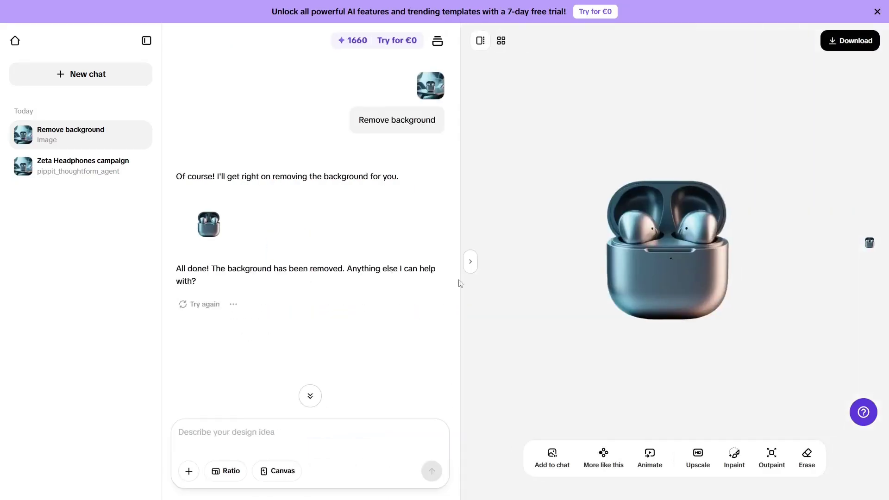
{"action": "left_click", "coordinate": [855, 43]}
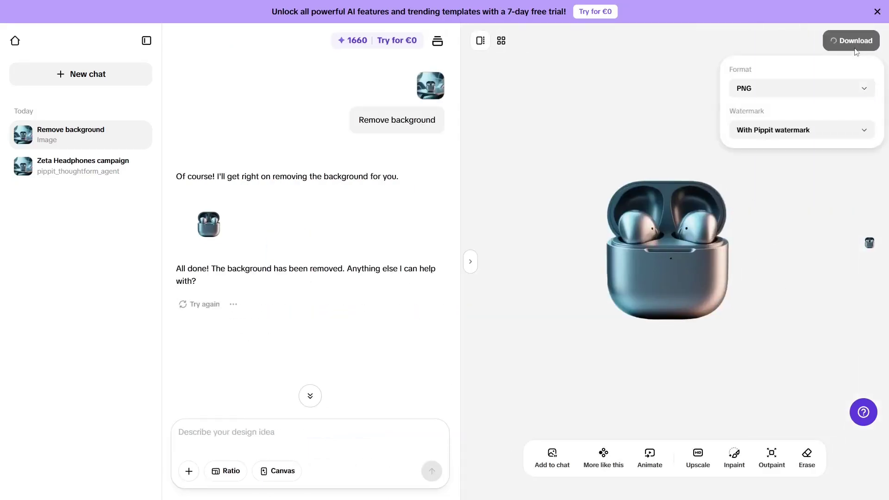
{"action": "left_click", "coordinate": [853, 137]}
{"action": "left_click", "coordinate": [834, 175]}
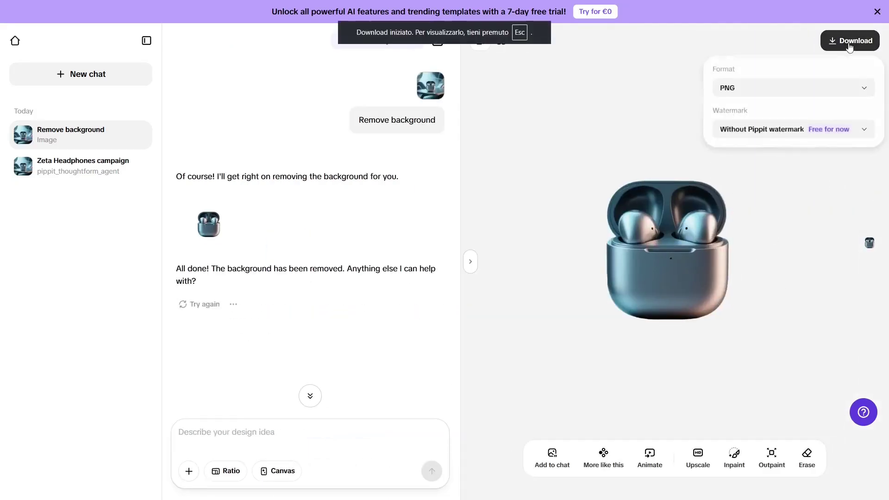
{"action": "left_click", "coordinate": [841, 94]}
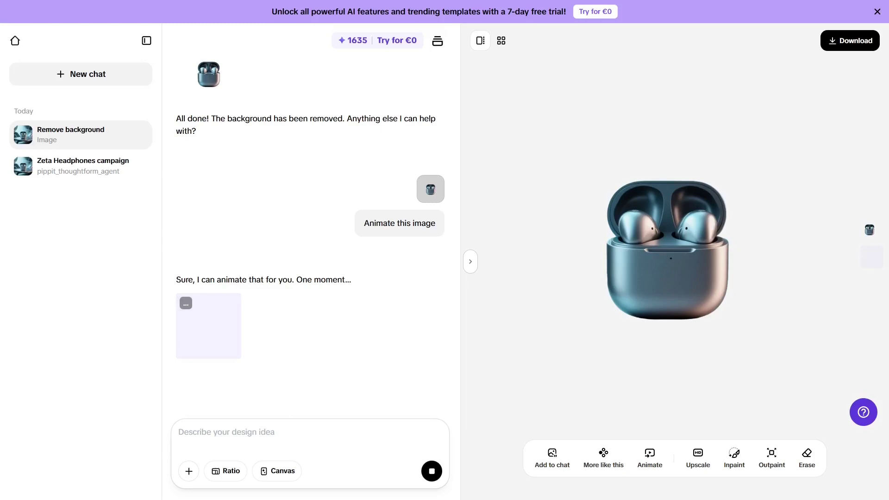
{"action": "left_click", "coordinate": [229, 327]}
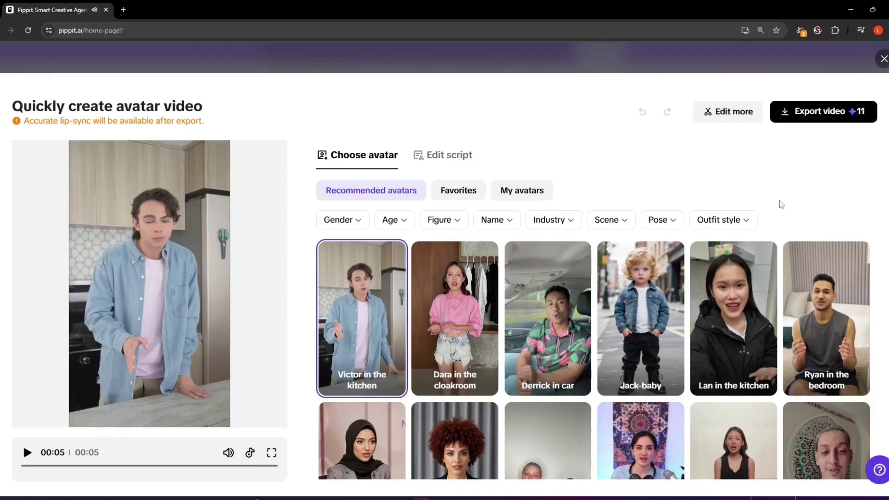
{"action": "scroll", "coordinate": [887, 254], "scroll_direction": "down", "scroll_amount": 2}
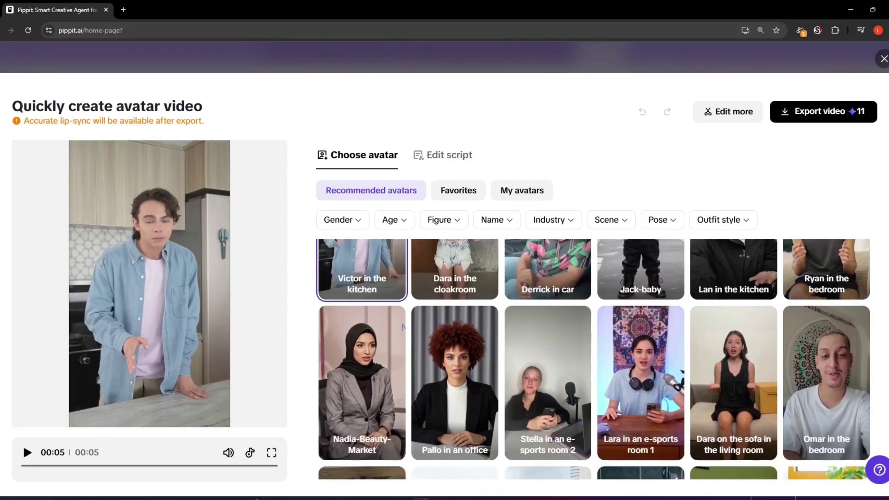
{"action": "scroll", "coordinate": [888, 254], "scroll_direction": "down", "scroll_amount": 5}
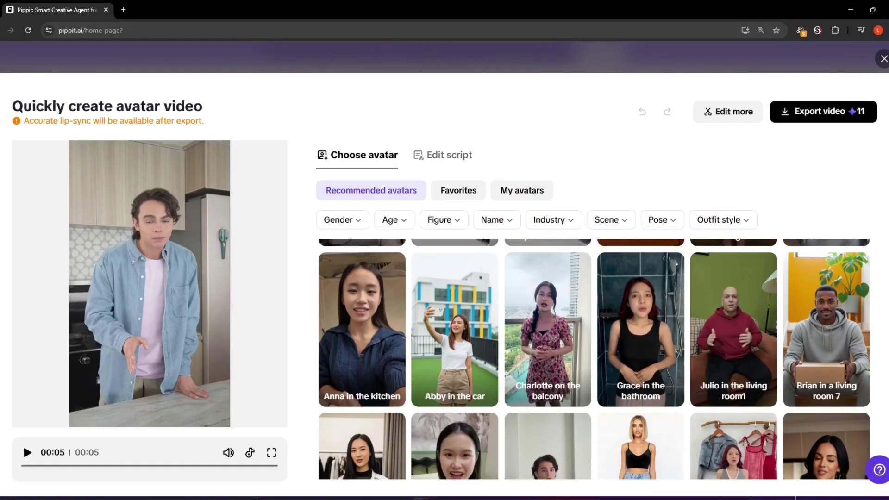
{"action": "scroll", "coordinate": [887, 253], "scroll_direction": "down", "scroll_amount": 3}
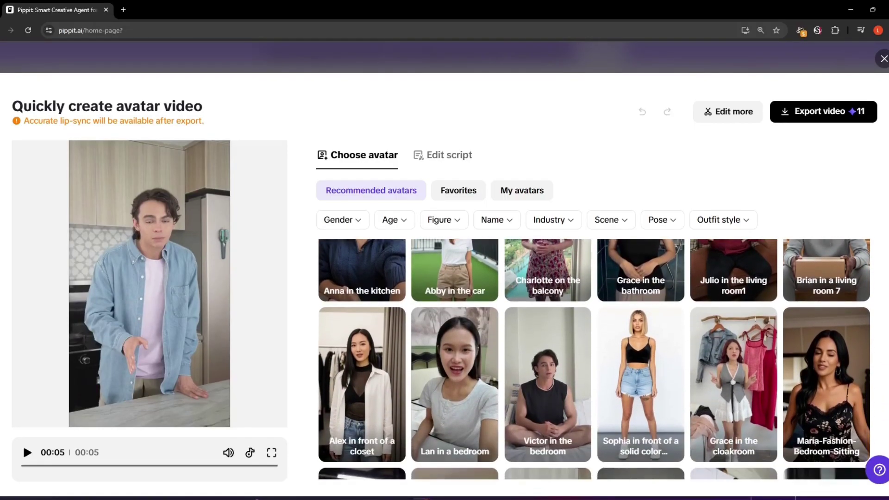
{"action": "scroll", "coordinate": [887, 253], "scroll_direction": "down", "scroll_amount": 3}
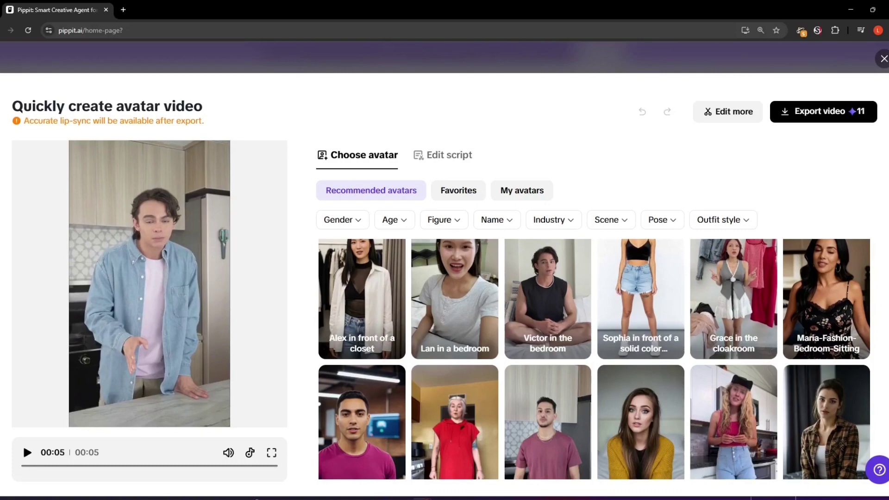
Replace the avatar's script with the pasted paragraph about virtual presenters
{"action": "left_click", "coordinate": [441, 160]}
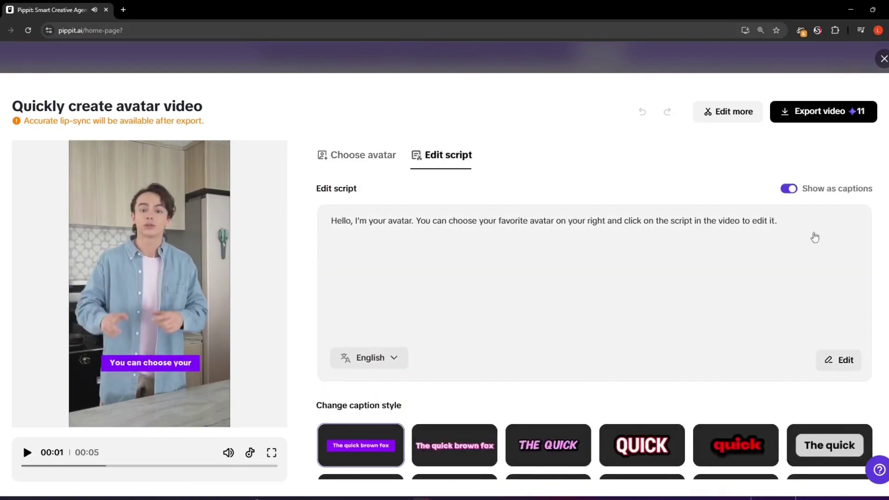
{"action": "left_click", "coordinate": [844, 362]}
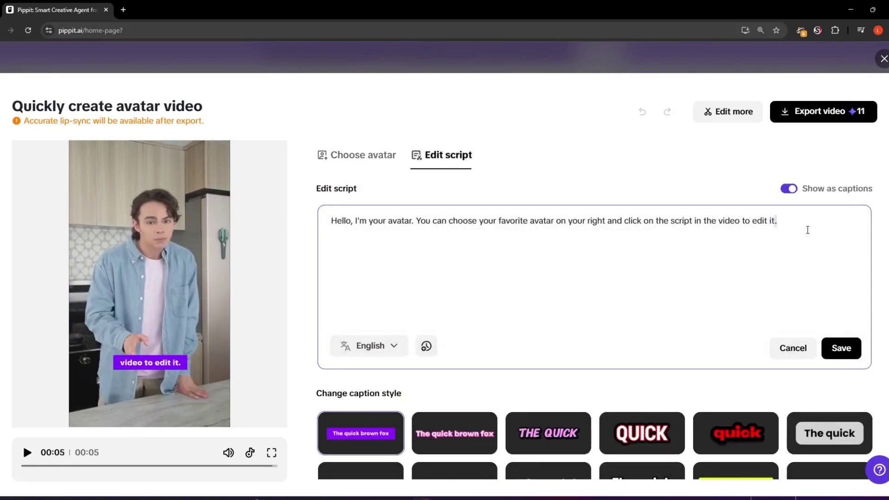
{"action": "left_click_drag", "start_coordinate": [490, 226], "coordinate": [323, 233]}
{"action": "type", "text": "Here you can create a virtual person that speaks for you.It's useful if you don't want to be on camera, want to create content quickly, or need to promote your products."}
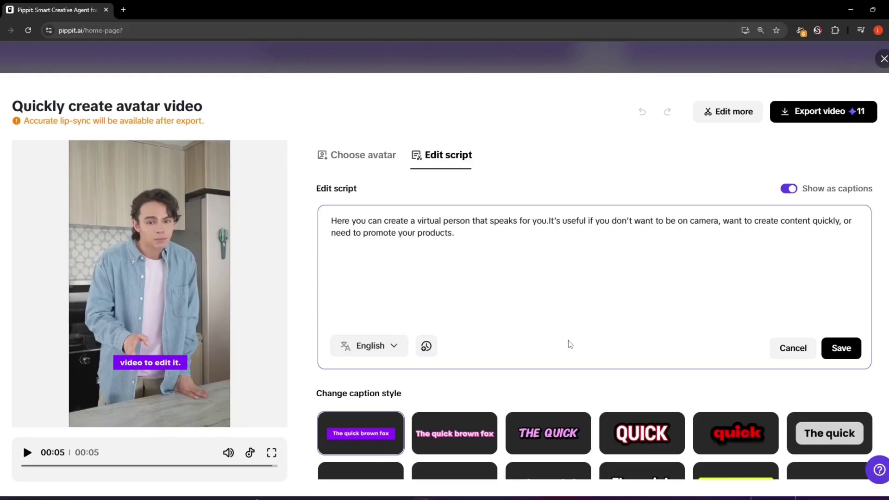
Apply a different caption style to the avatar video
{"action": "scroll", "coordinate": [595, 329], "scroll_direction": "down", "scroll_amount": 5}
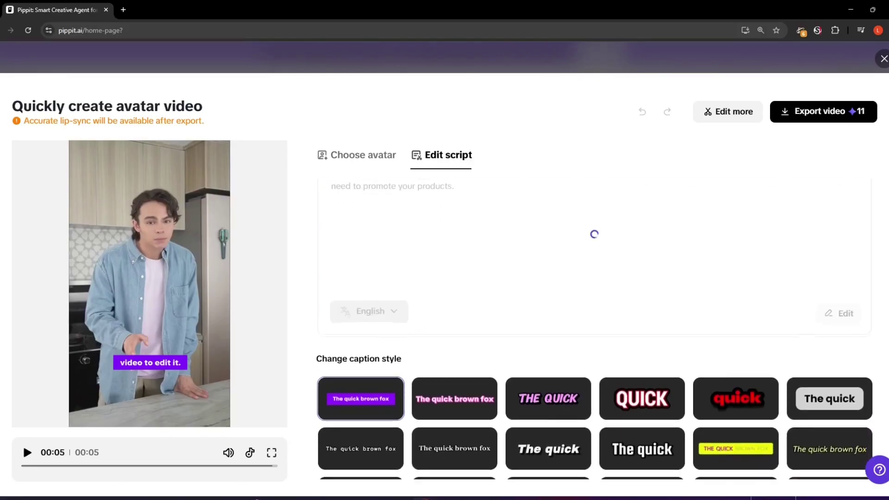
{"action": "scroll", "coordinate": [595, 328], "scroll_direction": "down", "scroll_amount": 1}
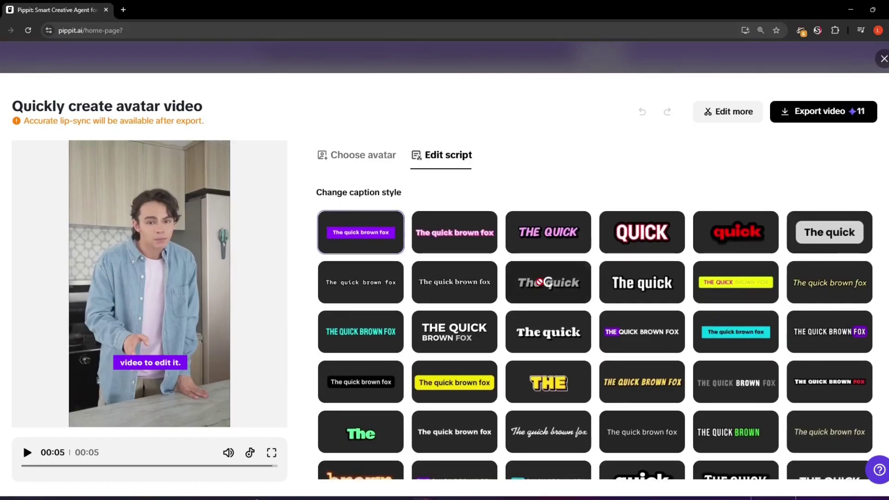
{"action": "left_click", "coordinate": [542, 286]}
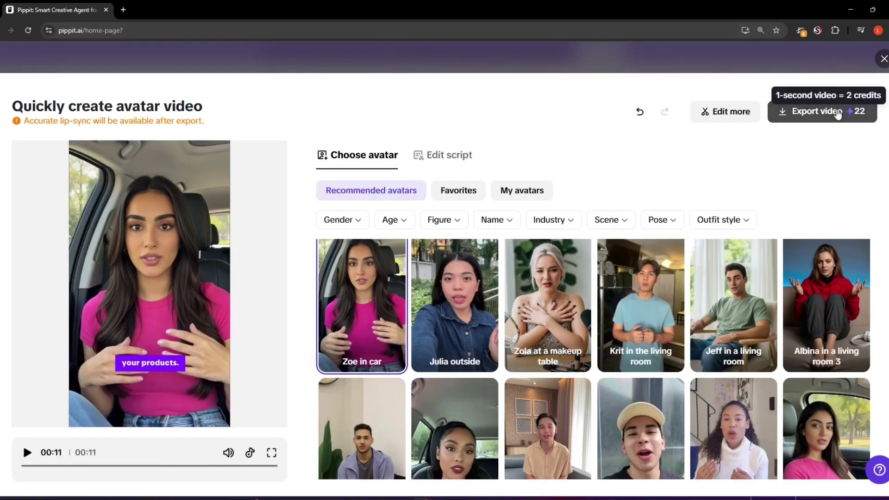
Export the video without watermark at 2k resolution, Better quality and 60fps
{"action": "left_click", "coordinate": [838, 115]}
{"action": "left_click", "coordinate": [506, 206]}
{"action": "left_click", "coordinate": [495, 214]}
{"action": "left_click", "coordinate": [463, 262]}
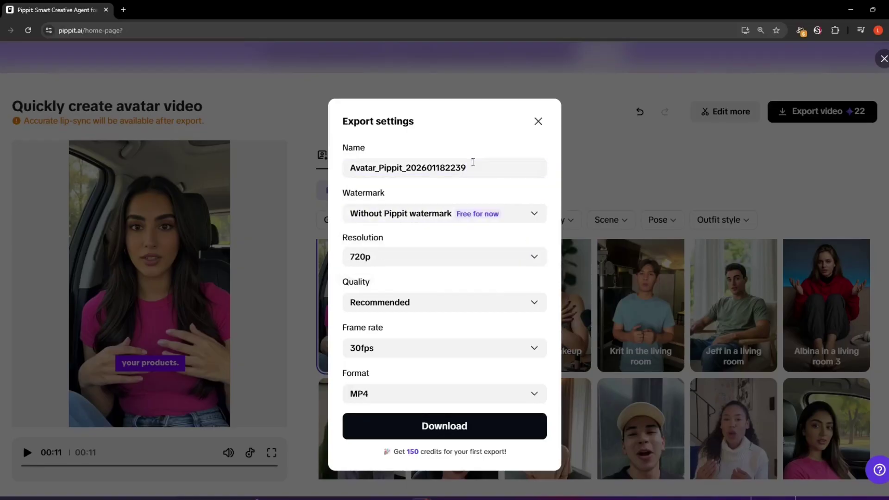
{"action": "left_click", "coordinate": [440, 256]}
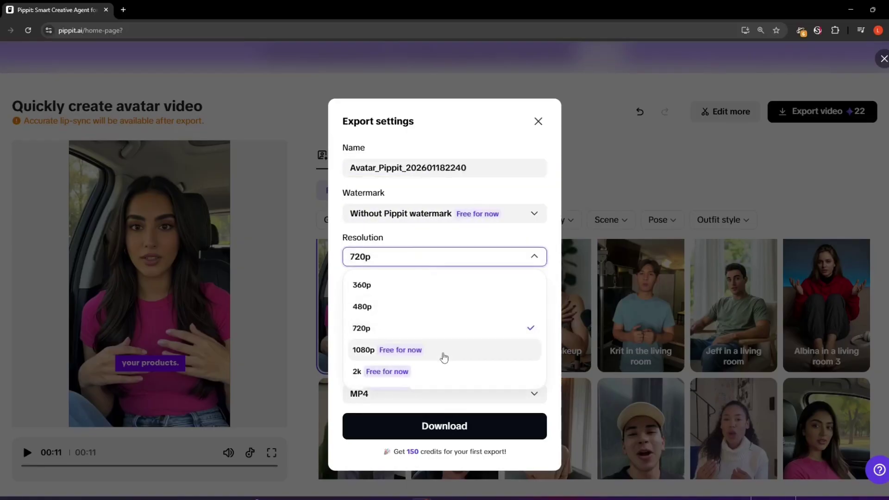
{"action": "left_click", "coordinate": [375, 369]}
{"action": "left_click", "coordinate": [472, 302]}
{"action": "left_click", "coordinate": [458, 333]}
{"action": "left_click", "coordinate": [457, 347]}
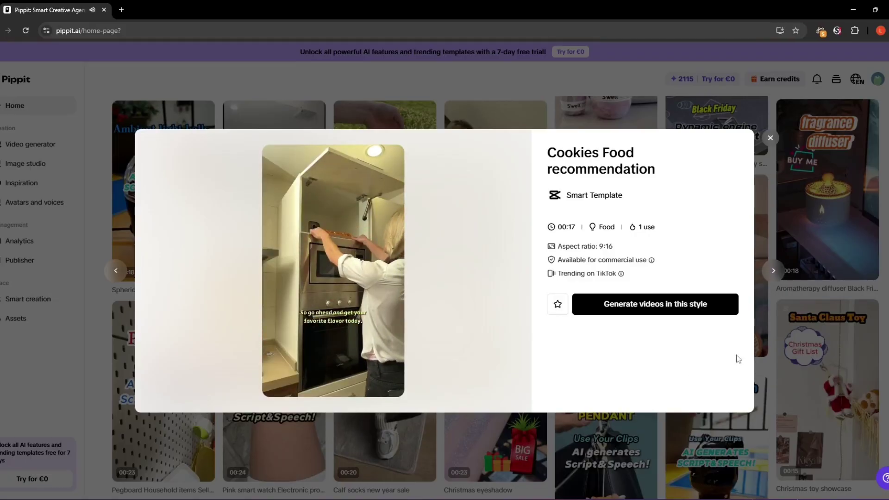
Close the Cookies preview, then preview the Men's White Hoodie and Snack recommendation templates
{"action": "key", "text": "Escape"}
{"action": "scroll", "coordinate": [737, 361], "scroll_direction": "down", "scroll_amount": 8}
{"action": "left_click", "coordinate": [713, 389]}
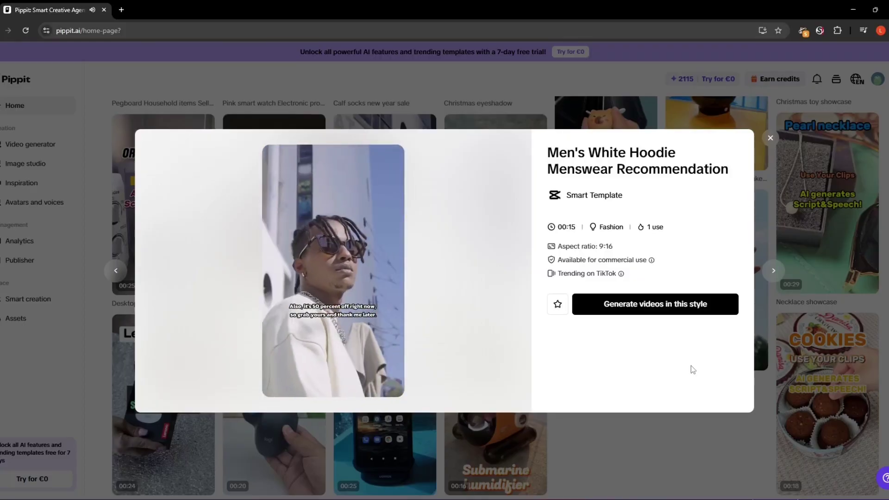
{"action": "key", "text": "Escape"}
{"action": "scroll", "coordinate": [692, 366], "scroll_direction": "down", "scroll_amount": 6}
{"action": "left_click", "coordinate": [693, 350]}
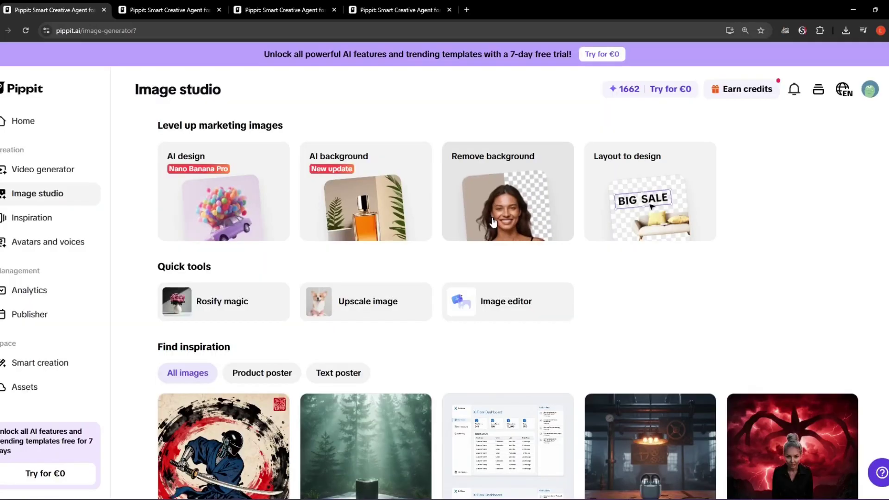
Remove the background from the first earbuds image in Assets and view the cut-out large
{"action": "left_click", "coordinate": [493, 223]}
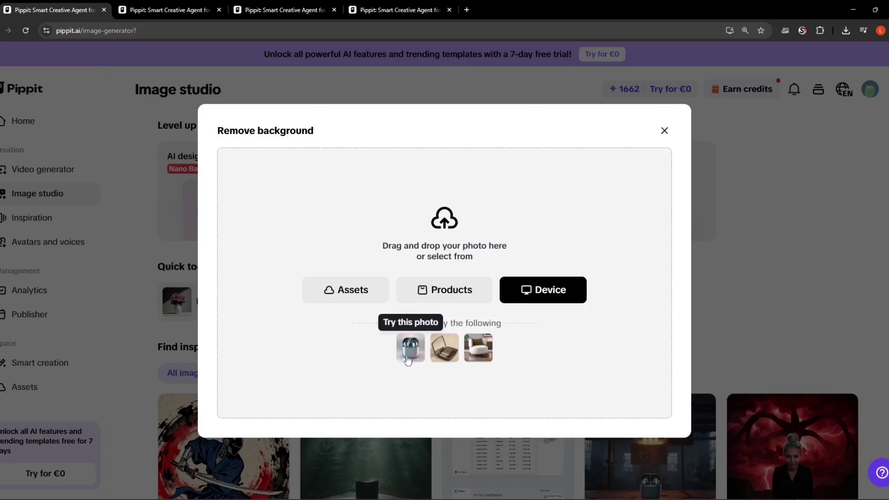
{"action": "left_click", "coordinate": [362, 299]}
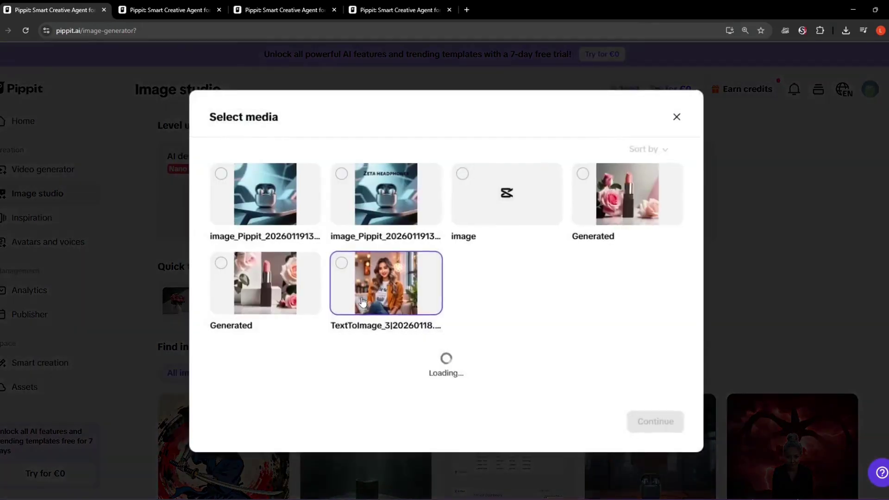
{"action": "left_click", "coordinate": [256, 197]}
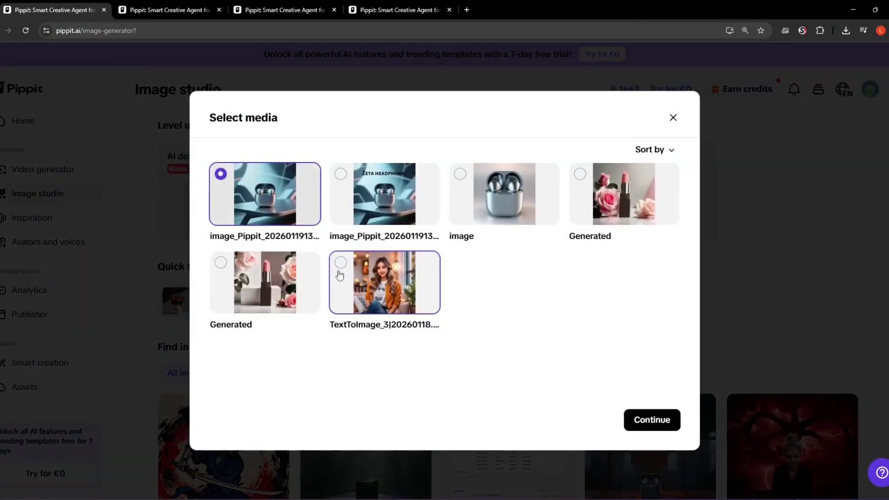
{"action": "left_click", "coordinate": [652, 420]}
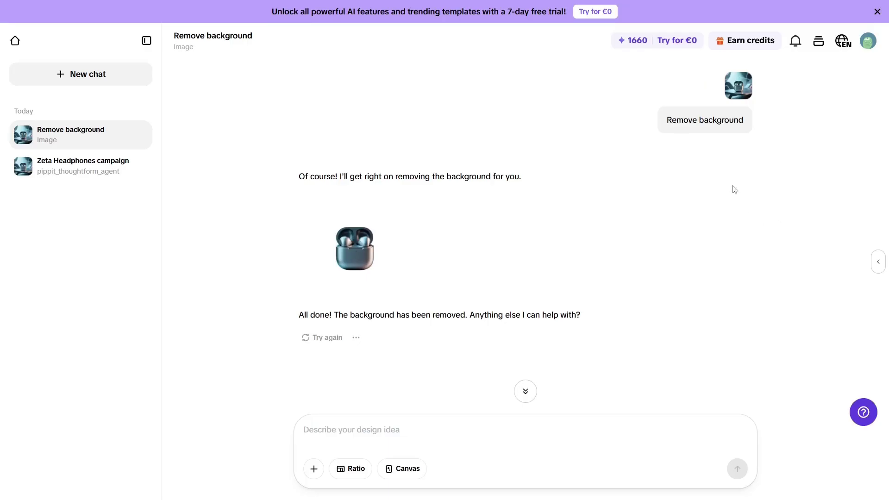
{"action": "left_click", "coordinate": [745, 94]}
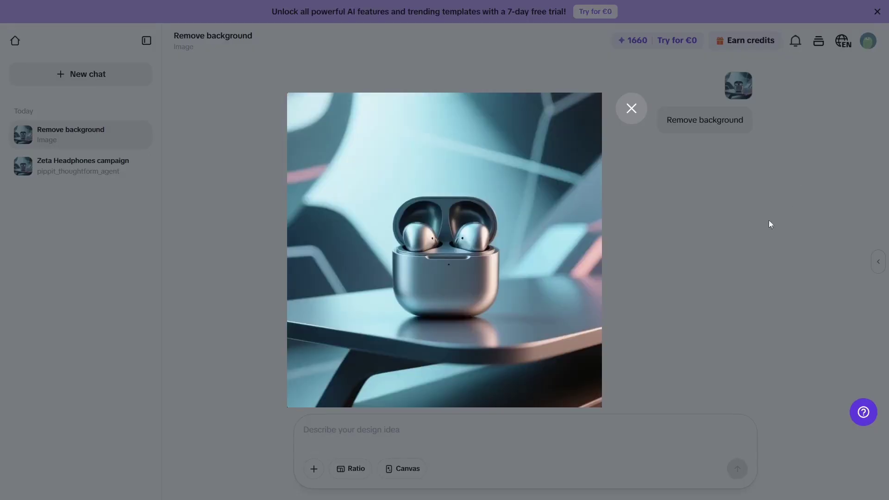
{"action": "left_click", "coordinate": [637, 118]}
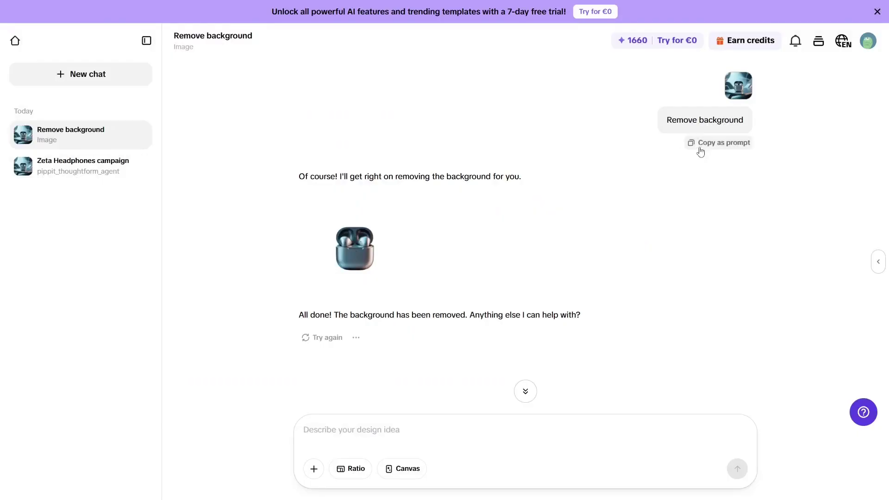
{"action": "left_click", "coordinate": [358, 259]}
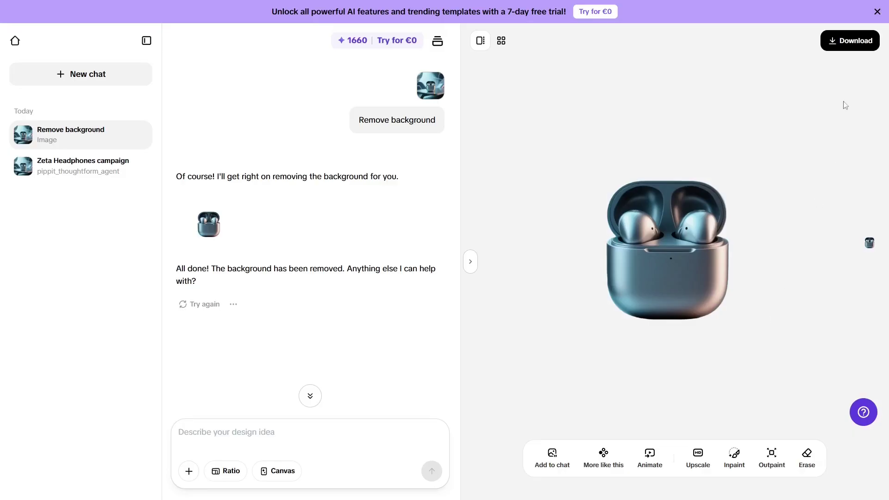
Check the cut-out's download and watermark options, then request an animation of the image
{"action": "left_click", "coordinate": [856, 50]}
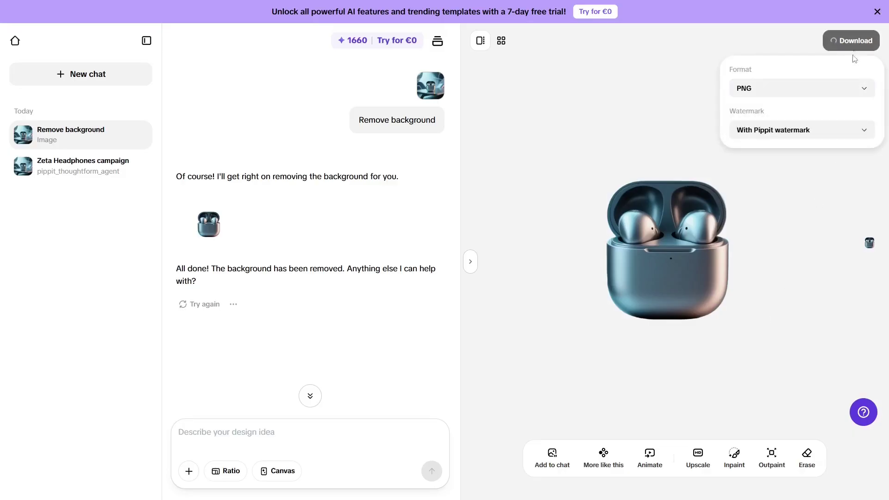
{"action": "left_click", "coordinate": [853, 138]}
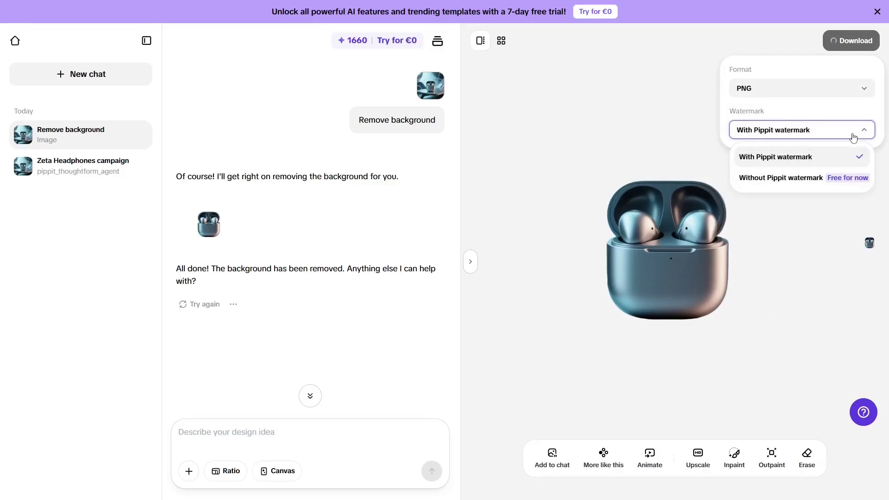
{"action": "left_click", "coordinate": [835, 182]}
{"action": "left_click", "coordinate": [651, 473]}
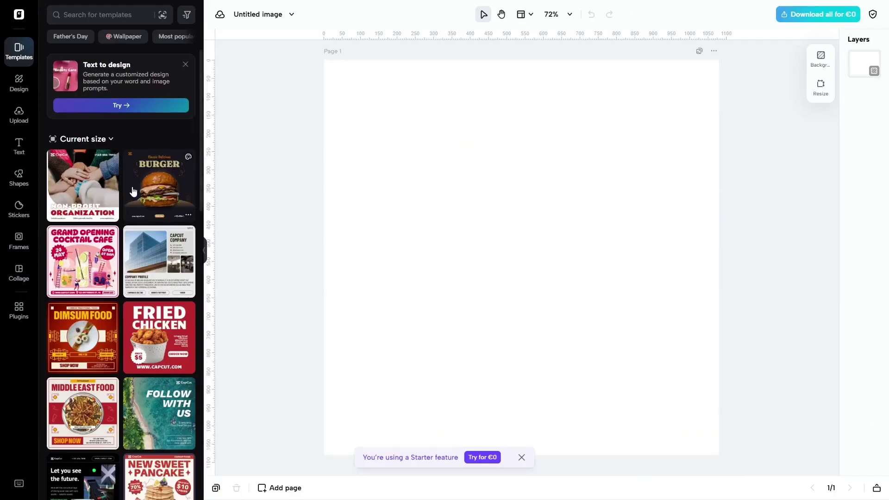
Place the burger poster template and drop a styled text block onto it
{"action": "left_click", "coordinate": [133, 191]}
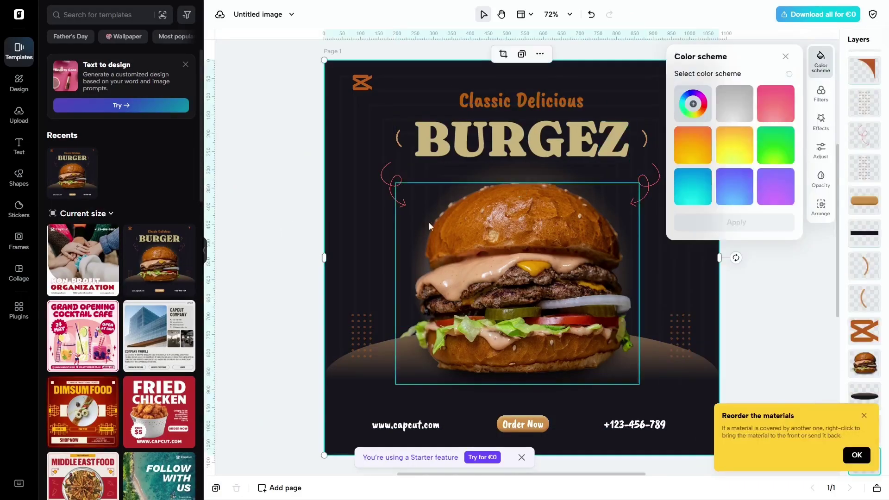
{"action": "left_click", "coordinate": [545, 427]}
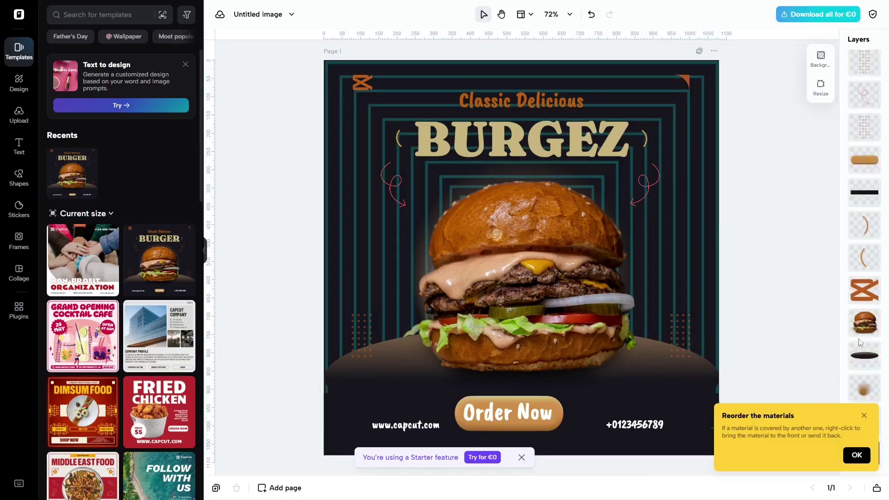
{"action": "left_click", "coordinate": [19, 146]}
{"action": "scroll", "coordinate": [135, 401], "scroll_direction": "down", "scroll_amount": 15}
{"action": "left_click_drag", "start_coordinate": [113, 232], "coordinate": [461, 295]}
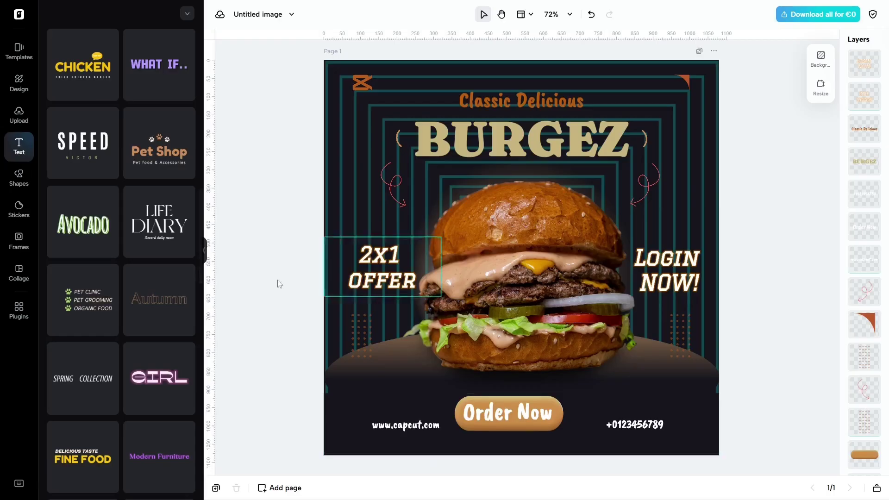
Apply a new colour palette and Tenada fonts, and add a small red arrow beside the burger
{"action": "left_click", "coordinate": [18, 83]}
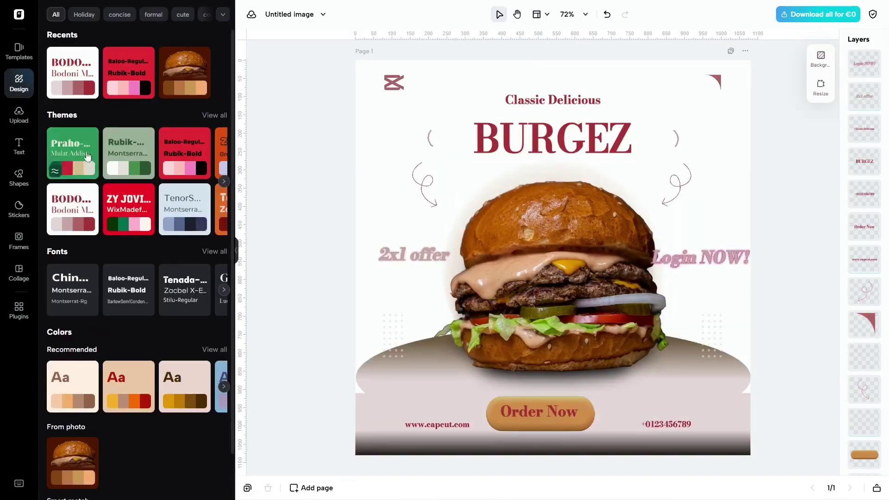
{"action": "left_click", "coordinate": [130, 332]}
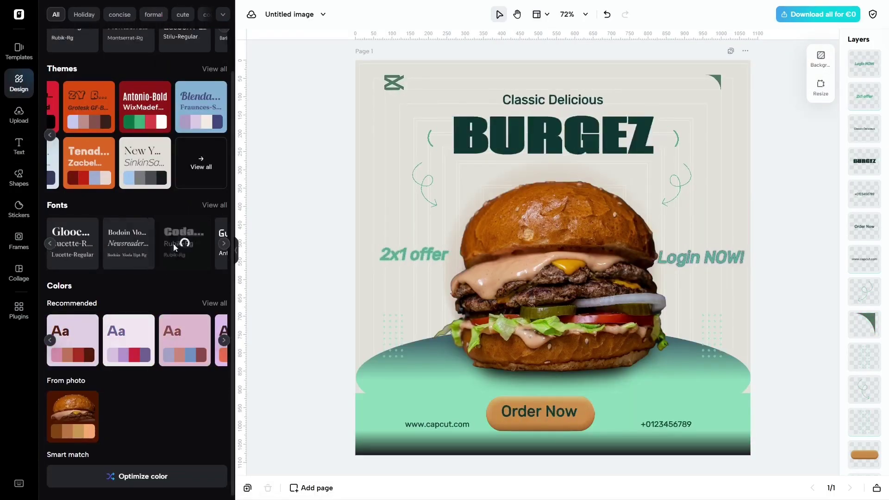
{"action": "left_click", "coordinate": [185, 246]}
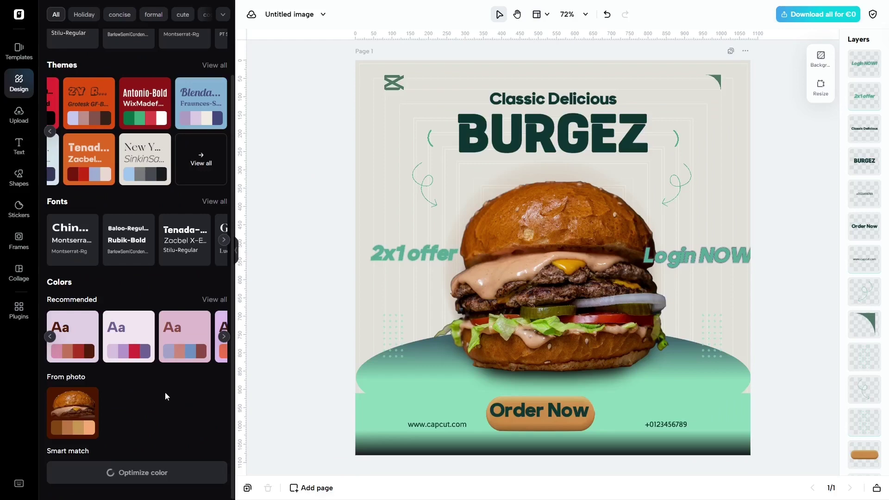
{"action": "left_click", "coordinate": [19, 175]}
{"action": "left_click", "coordinate": [113, 214]}
{"action": "left_click", "coordinate": [821, 60]}
Add a peace-hand sticker at the burger's lower right and delete the unwanted frame
{"action": "left_click", "coordinate": [732, 95]}
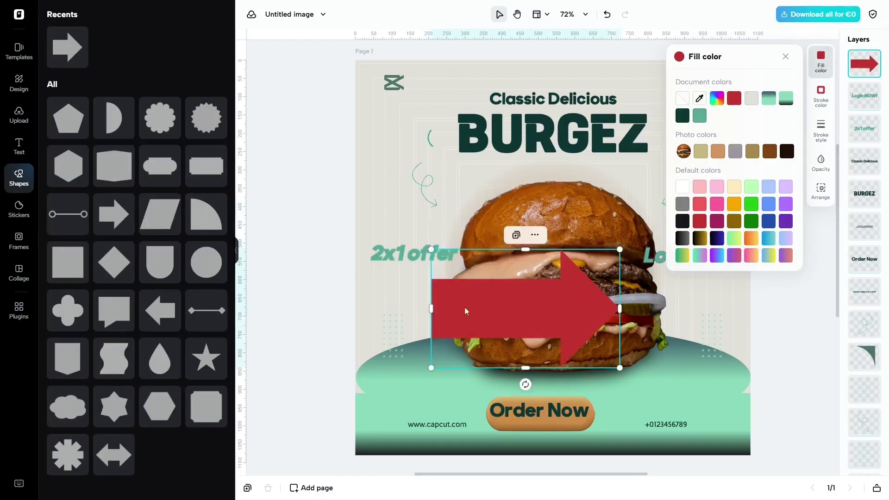
{"action": "left_click", "coordinate": [18, 208]}
{"action": "left_click", "coordinate": [65, 143]}
{"action": "left_click", "coordinate": [204, 44]}
{"action": "left_click", "coordinate": [19, 241]}
{"action": "left_click", "coordinate": [67, 47]}
{"action": "left_click_drag", "start_coordinate": [463, 259], "coordinate": [456, 279]}
{"action": "key", "text": "Delete"}
{"action": "left_click", "coordinate": [19, 273]}
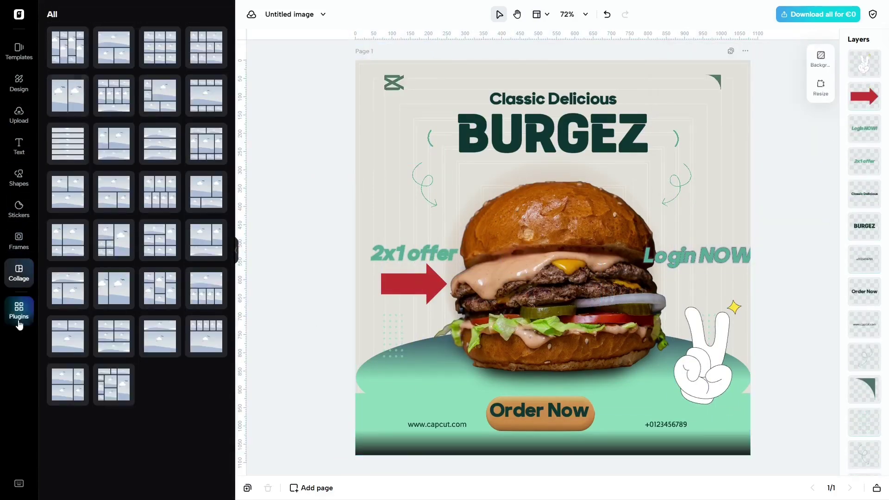
{"action": "left_click", "coordinate": [18, 52]}
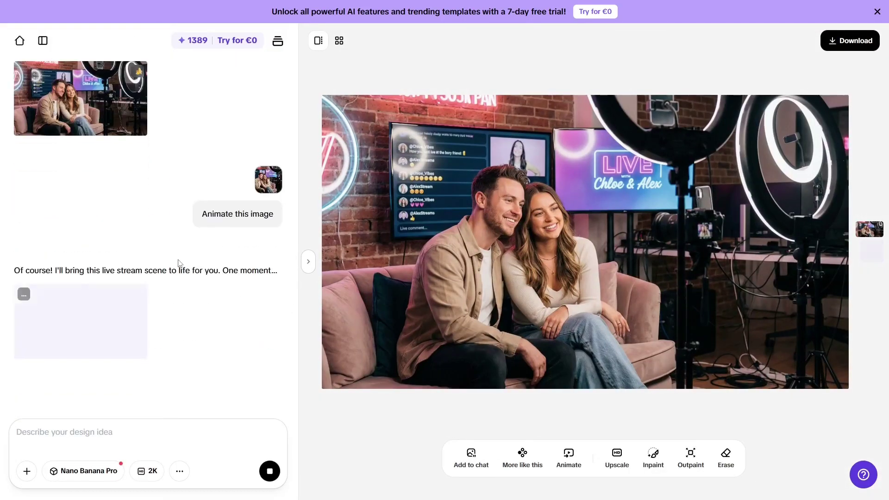
Replay the 5-second animated clip generated from the live-streaming couple photo
{"action": "triple_click", "coordinate": [162, 91]}
{"action": "left_click", "coordinate": [125, 182]}
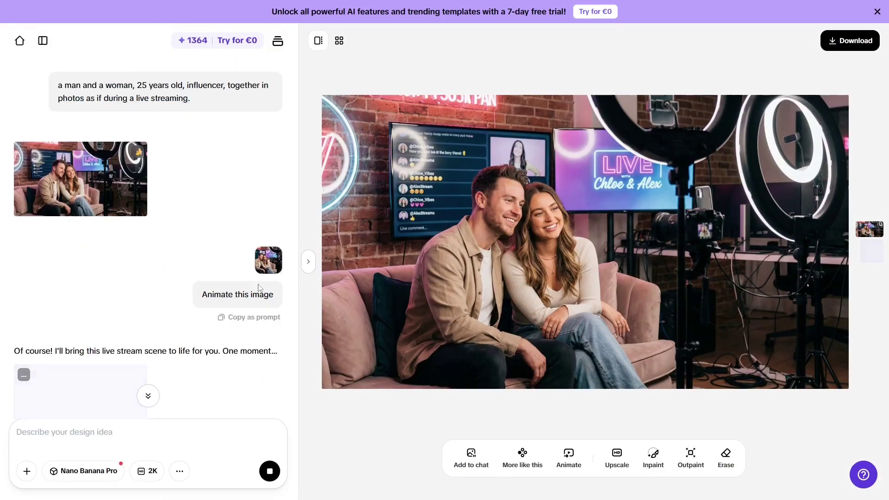
{"action": "scroll", "coordinate": [259, 288], "scroll_direction": "down", "scroll_amount": 3}
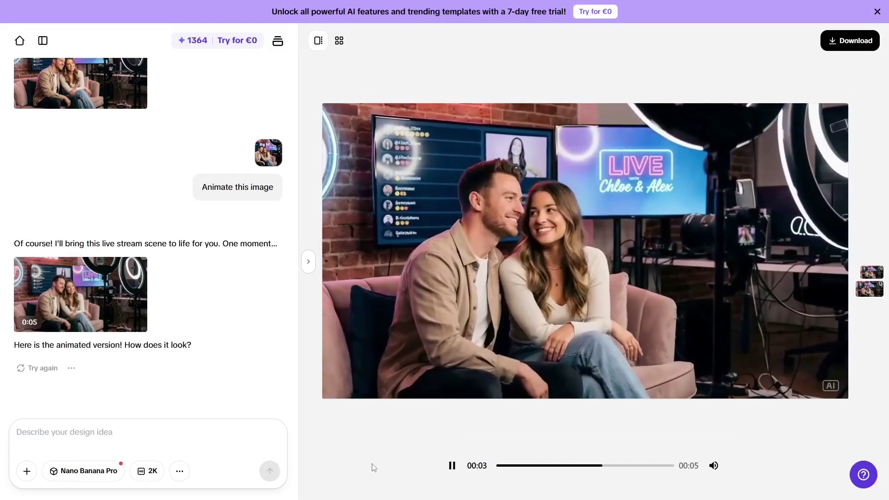
{"action": "left_click", "coordinate": [449, 466]}
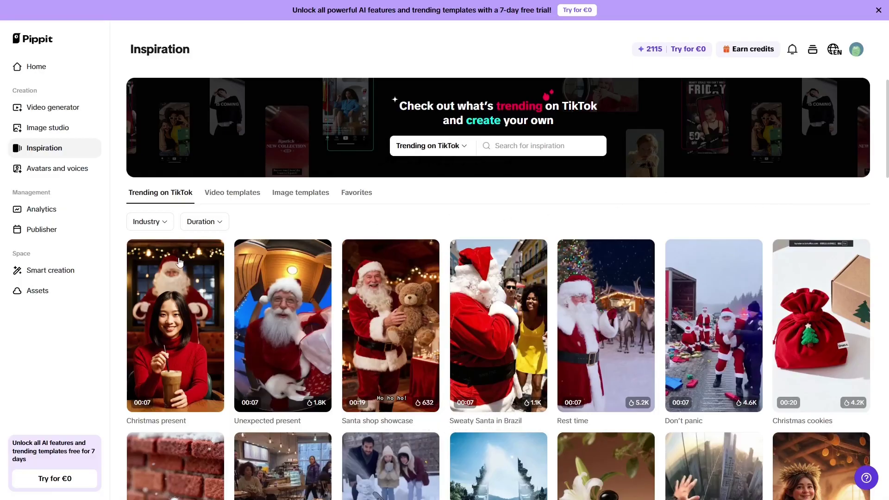
Browse the Video templates, then scroll through the Image templates grid
{"action": "left_click", "coordinate": [233, 195]}
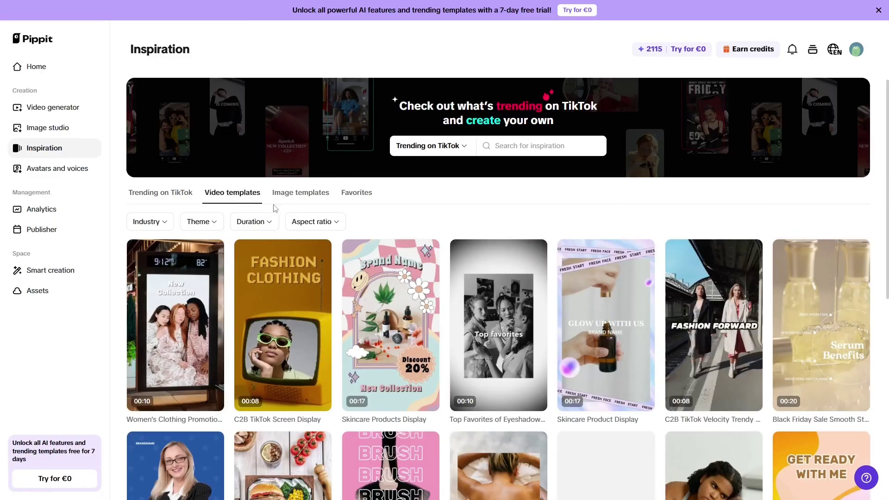
{"action": "left_click", "coordinate": [296, 193]}
{"action": "scroll", "coordinate": [880, 125], "scroll_direction": "down", "scroll_amount": 2}
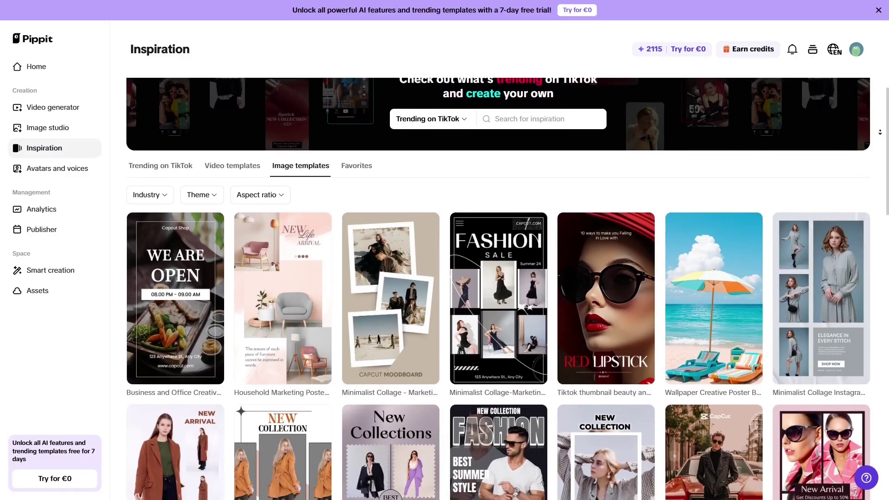
{"action": "scroll", "coordinate": [879, 132], "scroll_direction": "down", "scroll_amount": 2}
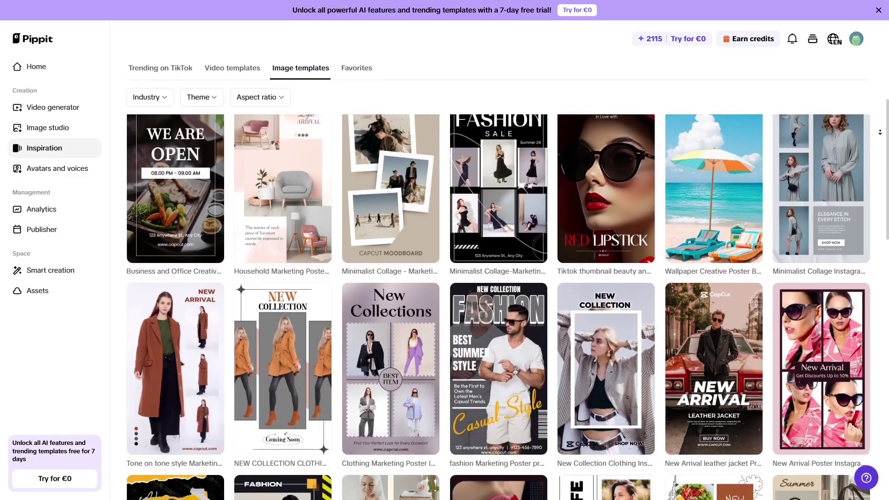
{"action": "scroll", "coordinate": [880, 132], "scroll_direction": "down", "scroll_amount": 2}
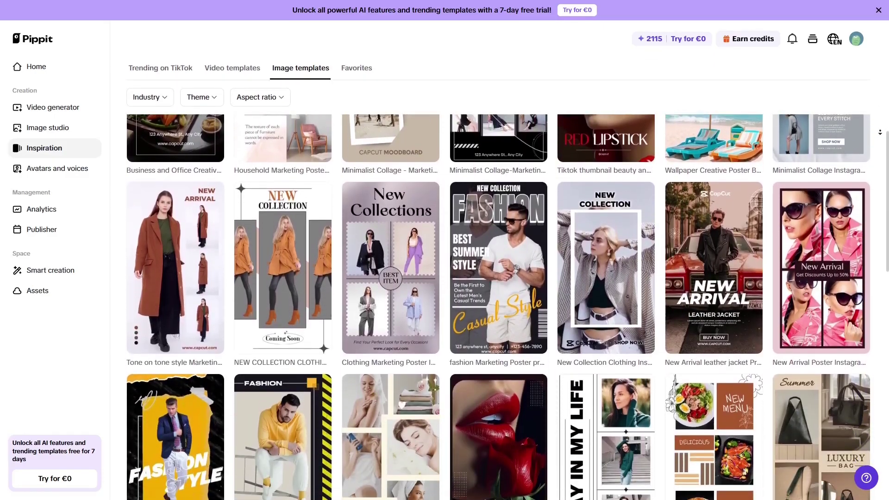
{"action": "scroll", "coordinate": [880, 132], "scroll_direction": "down", "scroll_amount": 2}
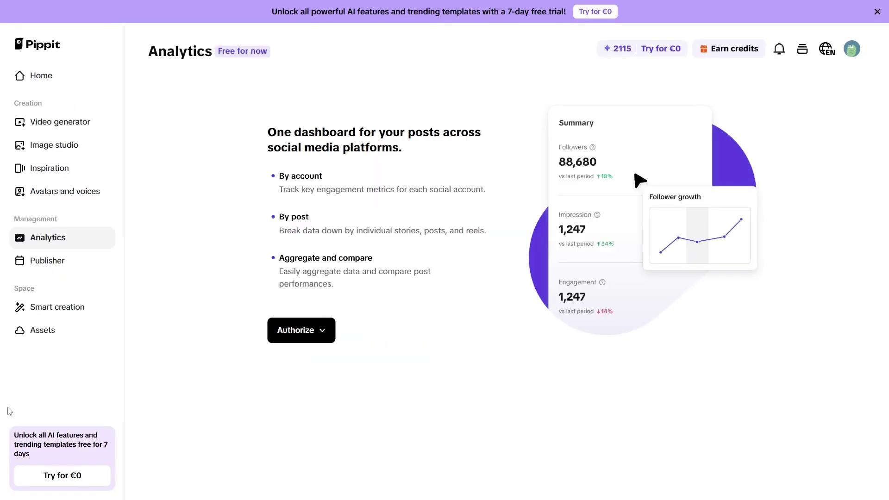
Review the Publisher overview and its account Authorize option
{"action": "left_click", "coordinate": [79, 269]}
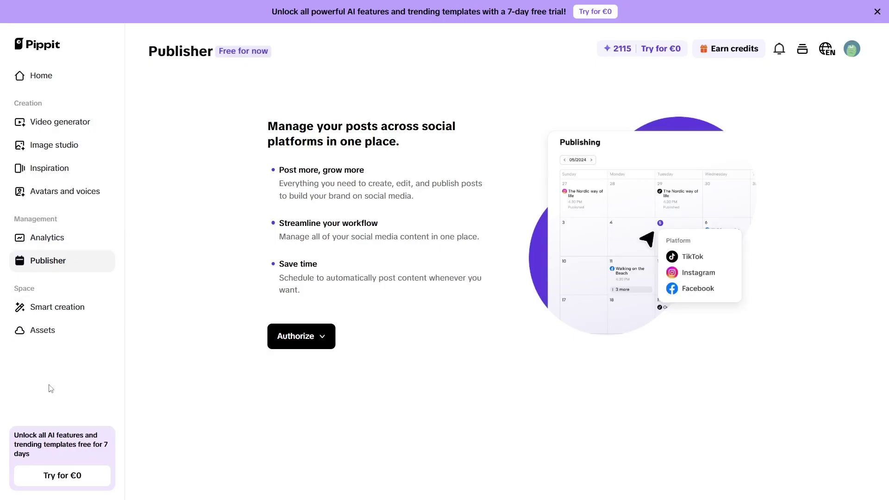
{"action": "left_click_drag", "start_coordinate": [268, 125], "coordinate": [418, 147]}
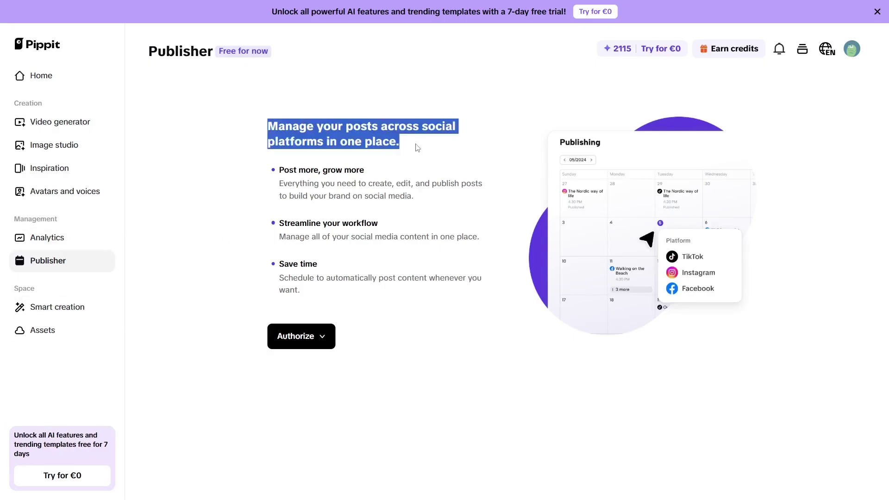
{"action": "left_click", "coordinate": [492, 153]}
{"action": "mouse_move", "coordinate": [321, 340]}
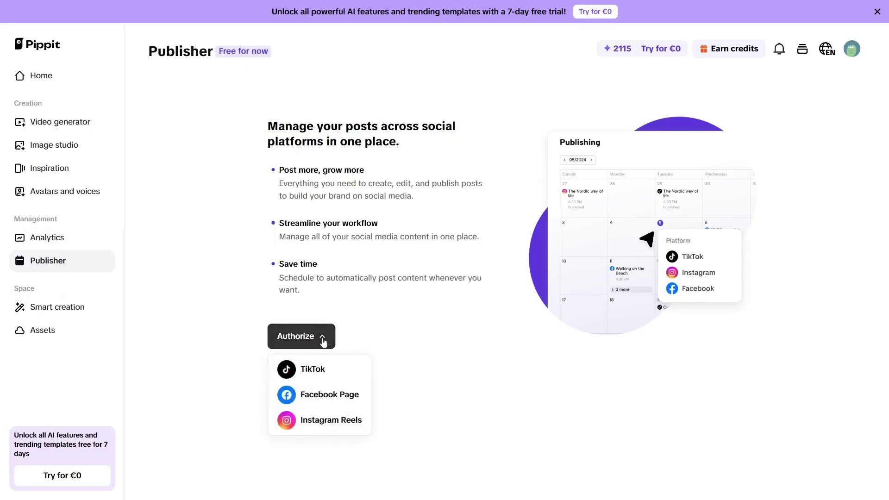
Review the Analytics overview, start authorizing Instagram Reels, and go to Smart creation
{"action": "left_click", "coordinate": [32, 238]}
{"action": "left_click_drag", "start_coordinate": [266, 126], "coordinate": [441, 160]}
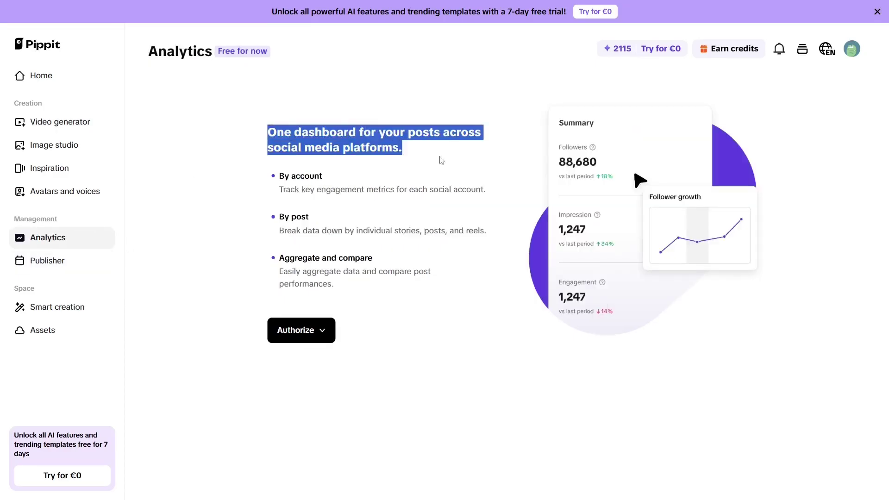
{"action": "left_click", "coordinate": [441, 159]}
{"action": "mouse_move", "coordinate": [310, 347]}
{"action": "left_click", "coordinate": [317, 417]}
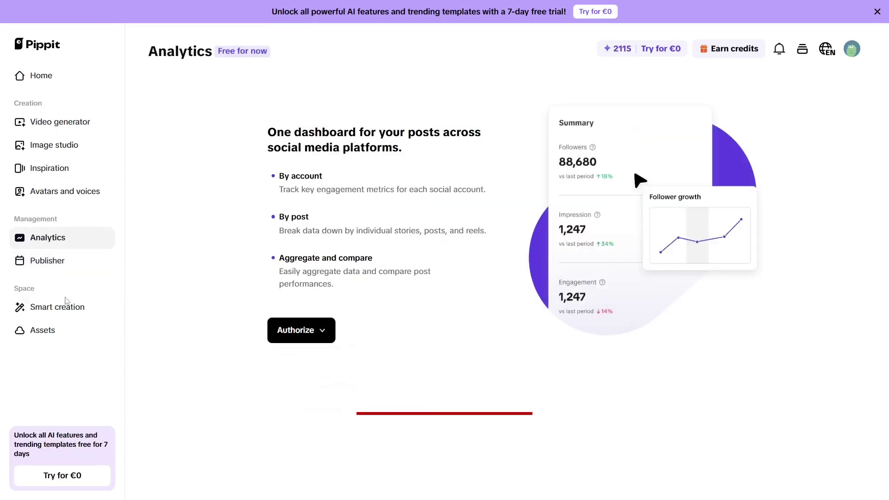
{"action": "left_click", "coordinate": [67, 302]}
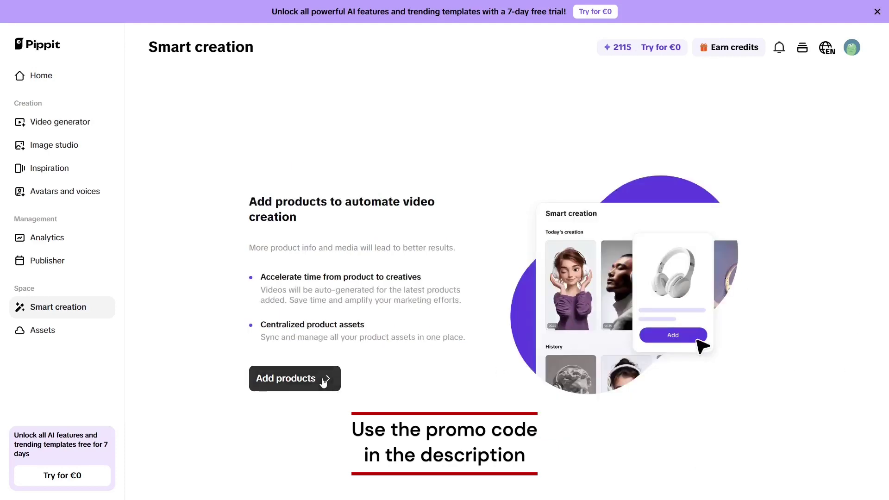
Try Add products, browse and close the Earn credits task list, then pause the avatar preview at 00:06
{"action": "left_click", "coordinate": [327, 378]}
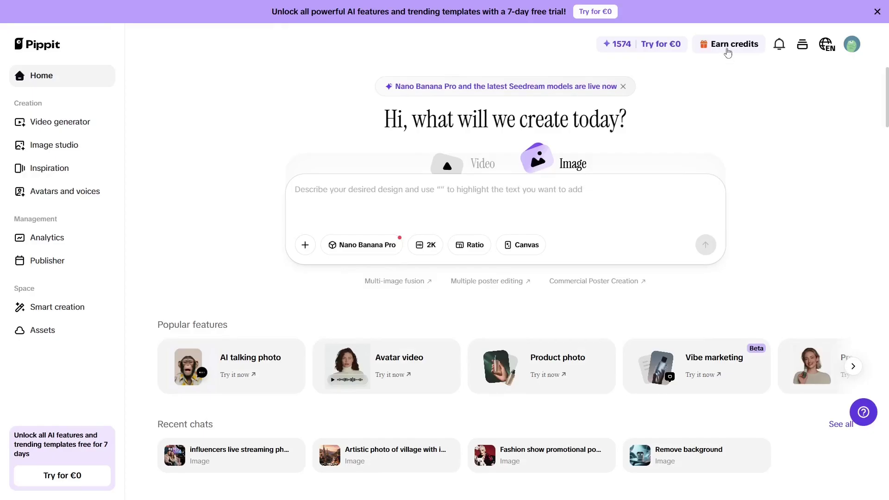
{"action": "left_click", "coordinate": [728, 52]}
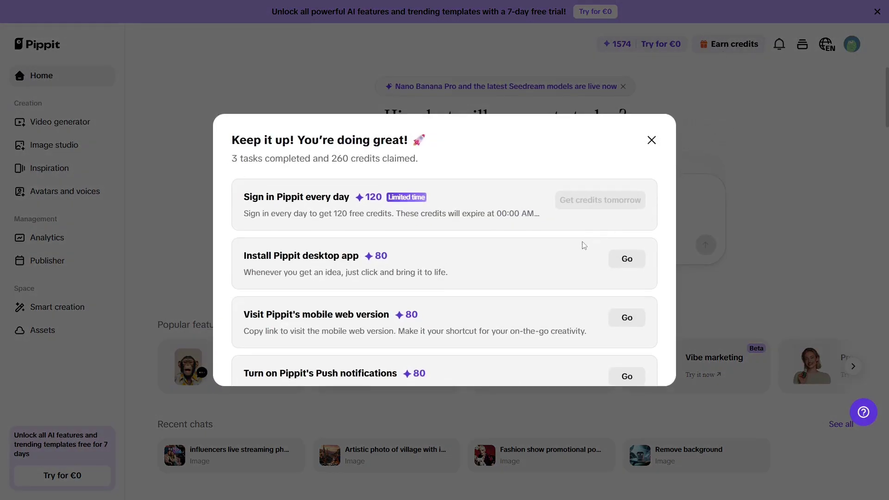
{"action": "scroll", "coordinate": [584, 246], "scroll_direction": "down", "scroll_amount": 3}
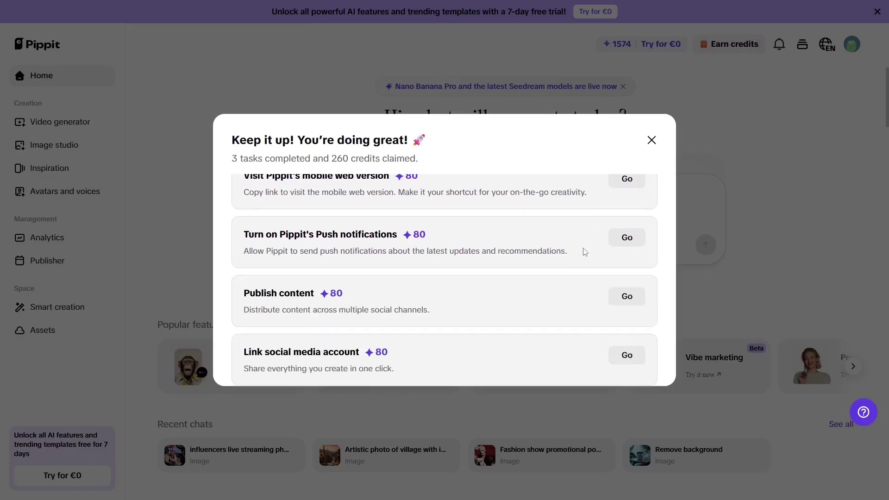
{"action": "scroll", "coordinate": [584, 252], "scroll_direction": "down", "scroll_amount": 2}
{"action": "scroll", "coordinate": [585, 250], "scroll_direction": "down", "scroll_amount": 2}
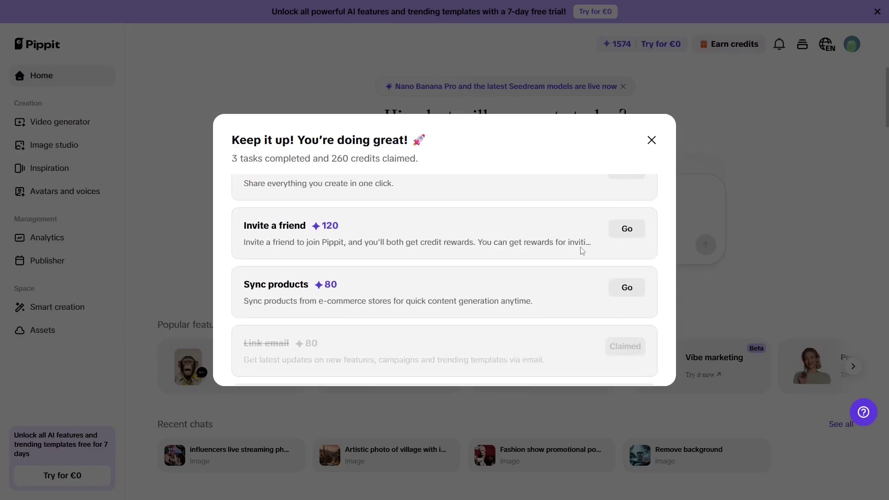
{"action": "scroll", "coordinate": [582, 251], "scroll_direction": "down", "scroll_amount": 2}
{"action": "scroll", "coordinate": [584, 254], "scroll_direction": "down", "scroll_amount": 1}
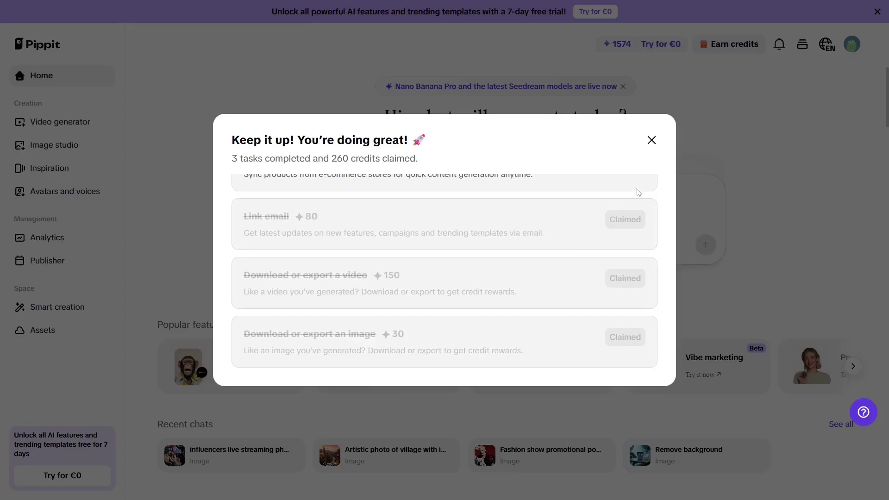
{"action": "left_click", "coordinate": [651, 140]}
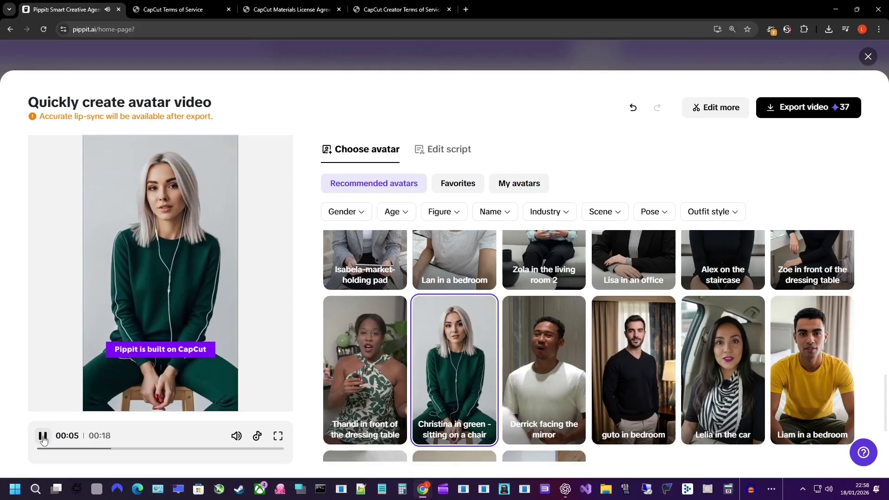
{"action": "left_click", "coordinate": [44, 436]}
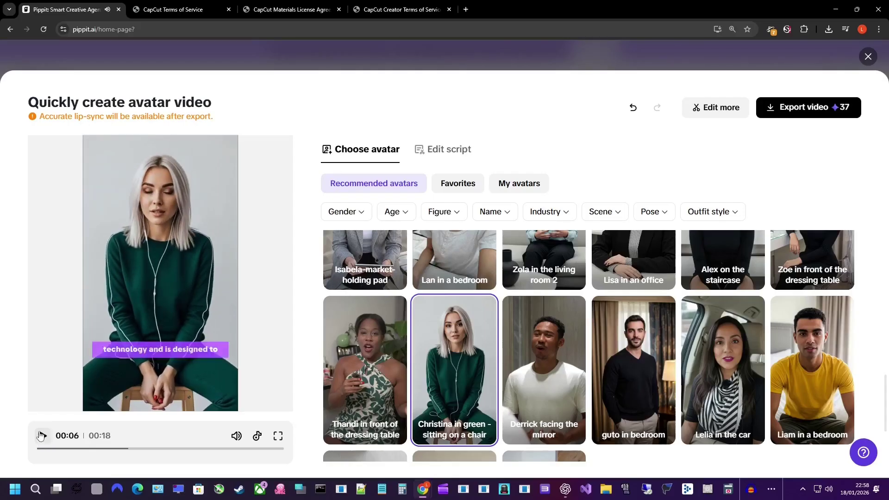